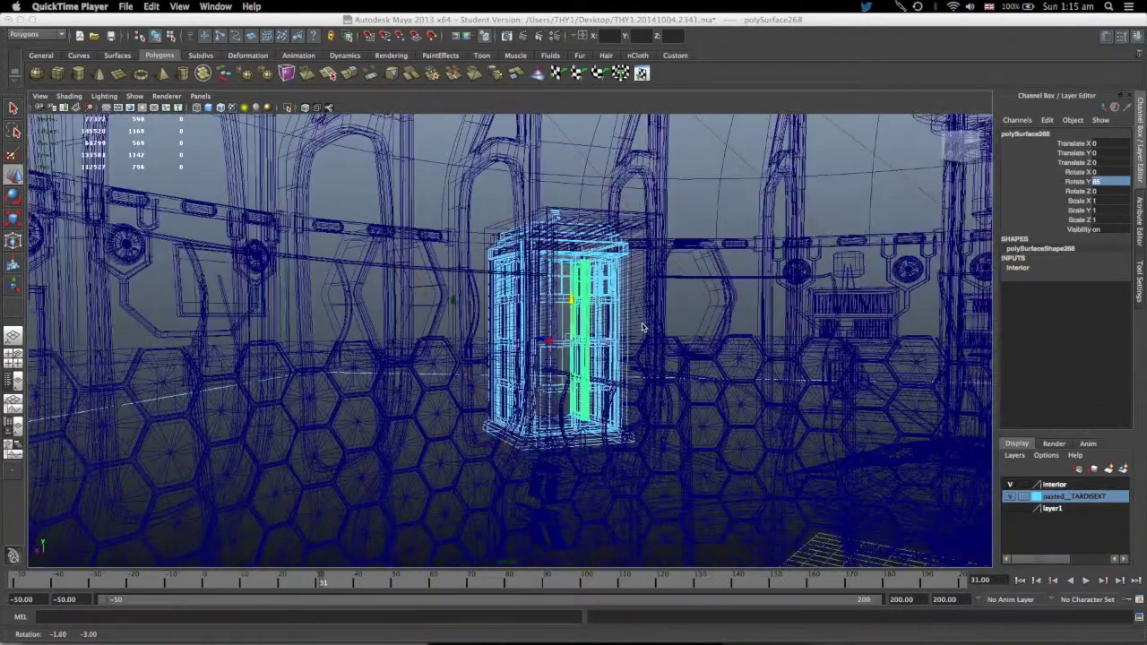
# Bring Maya back to the front and switch its viewport to textured shading.
pyautogui.click(732, 123)
pyautogui.press('6')
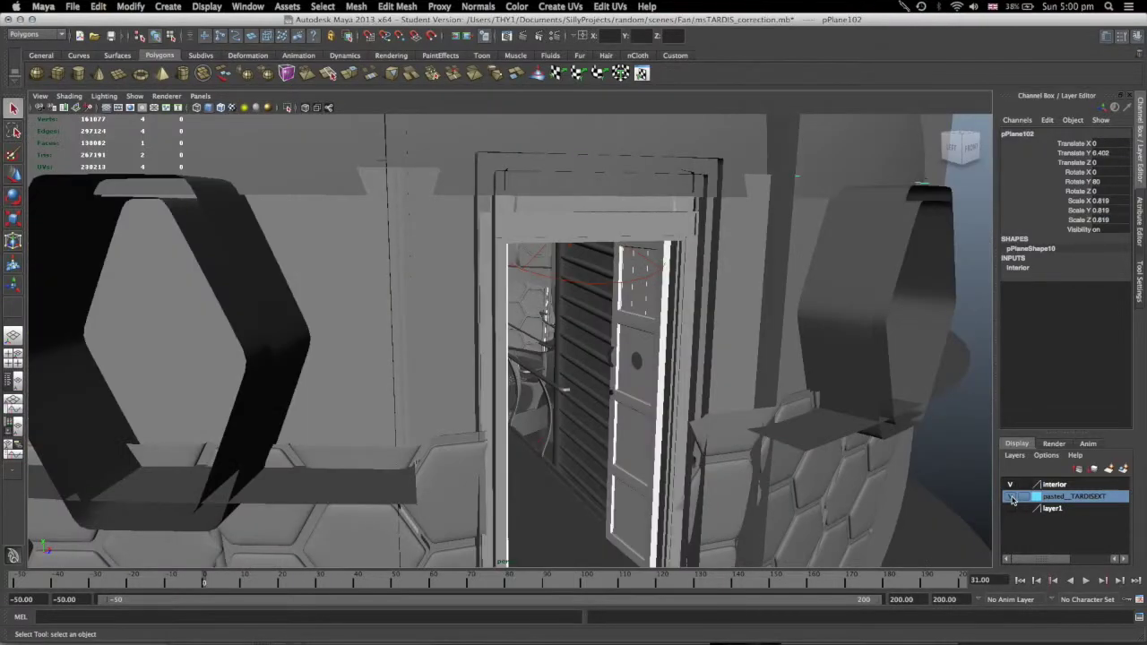
# Toggle the pasted__TARDISEXT layer's visibility on, then back off, in the Layer Editor.
pyautogui.click(1011, 497)
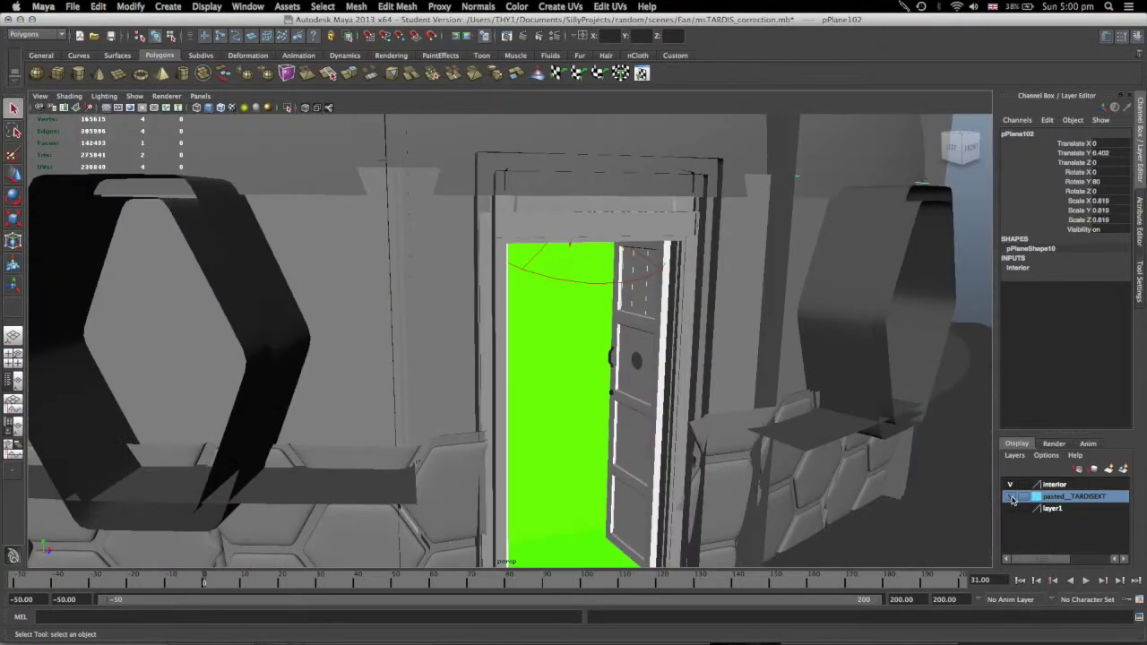
pyautogui.click(1011, 497)
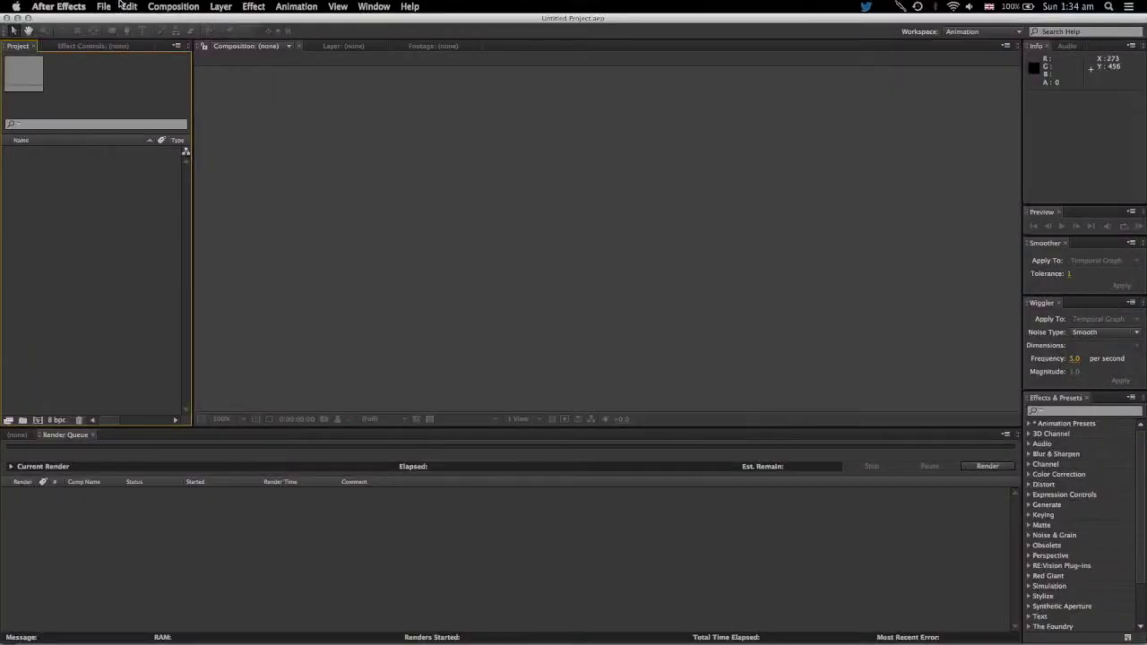
# Start a multiple-file import and browse to the Time Machine drive.
pyautogui.click(106, 5)
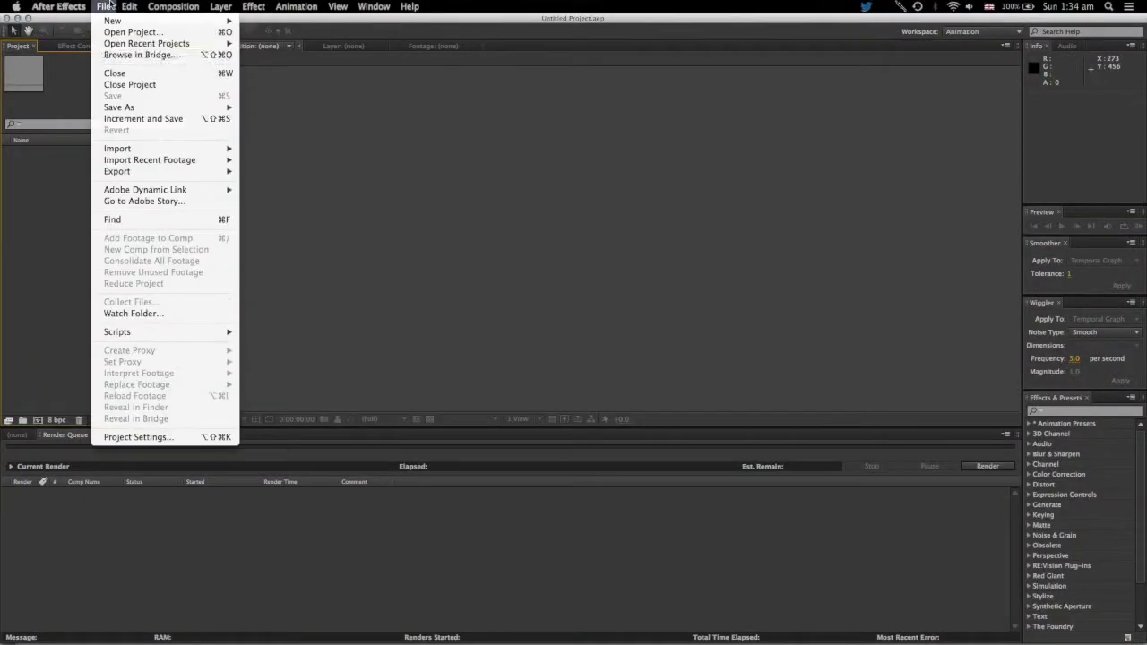
pyautogui.moveTo(118, 149)
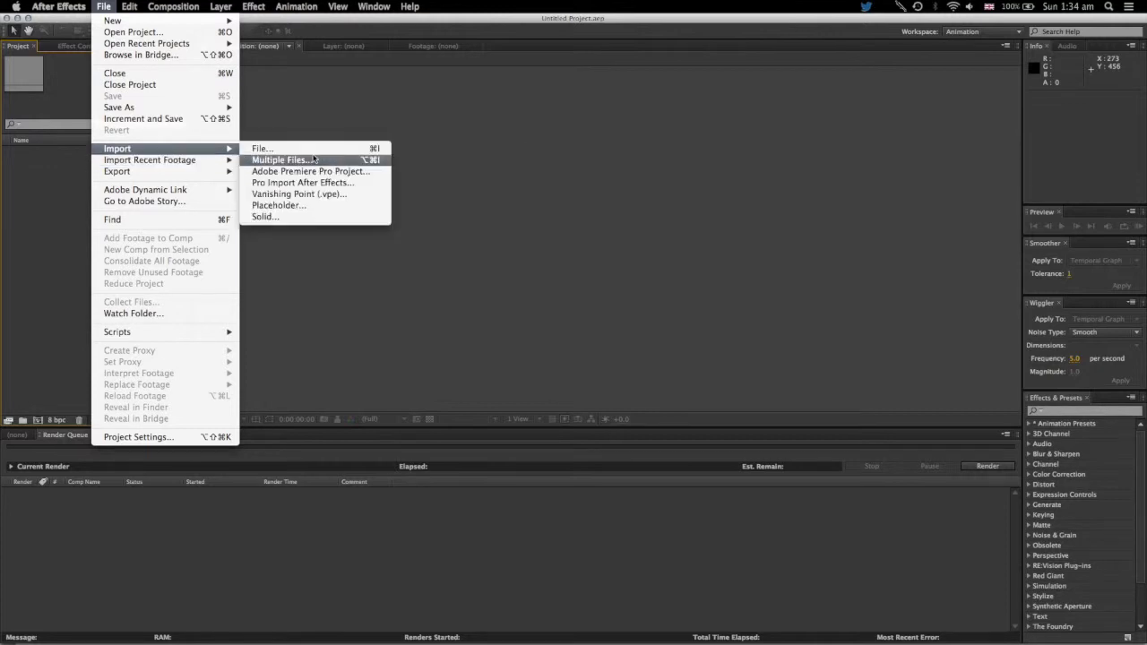
pyautogui.click(312, 159)
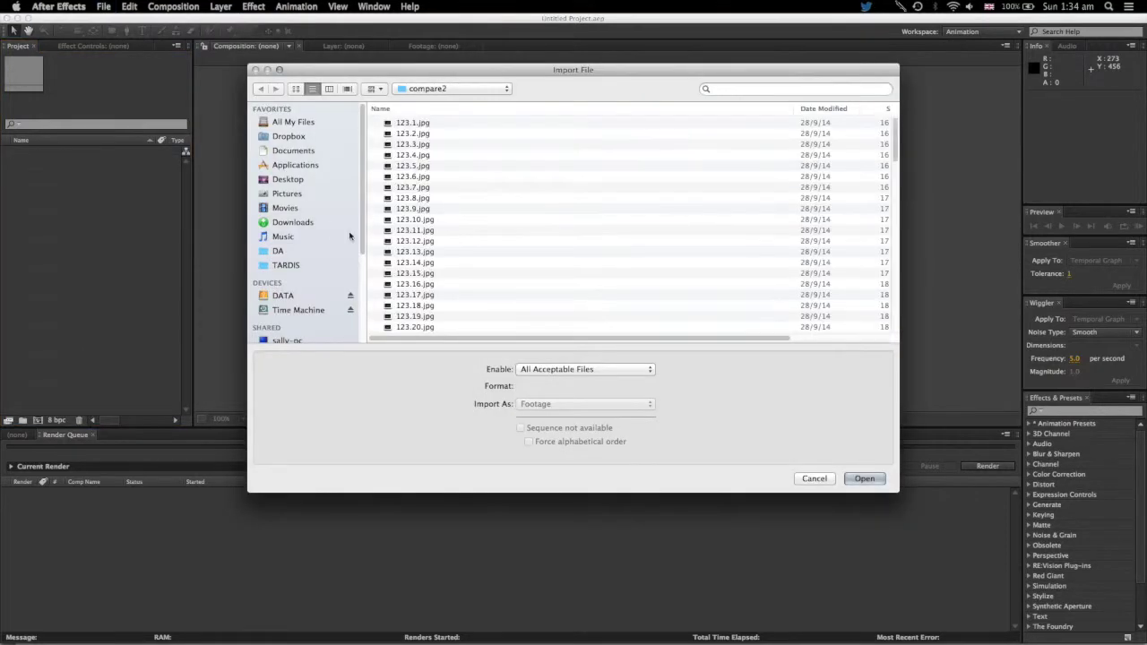
pyautogui.click(318, 297)
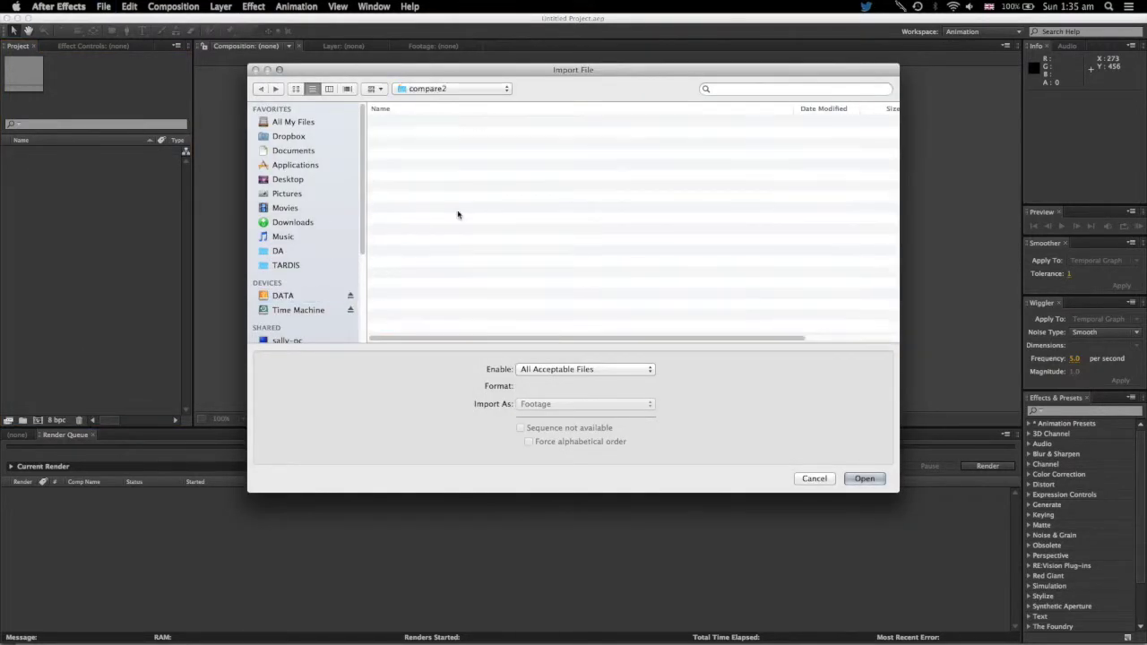
pyautogui.click(466, 89)
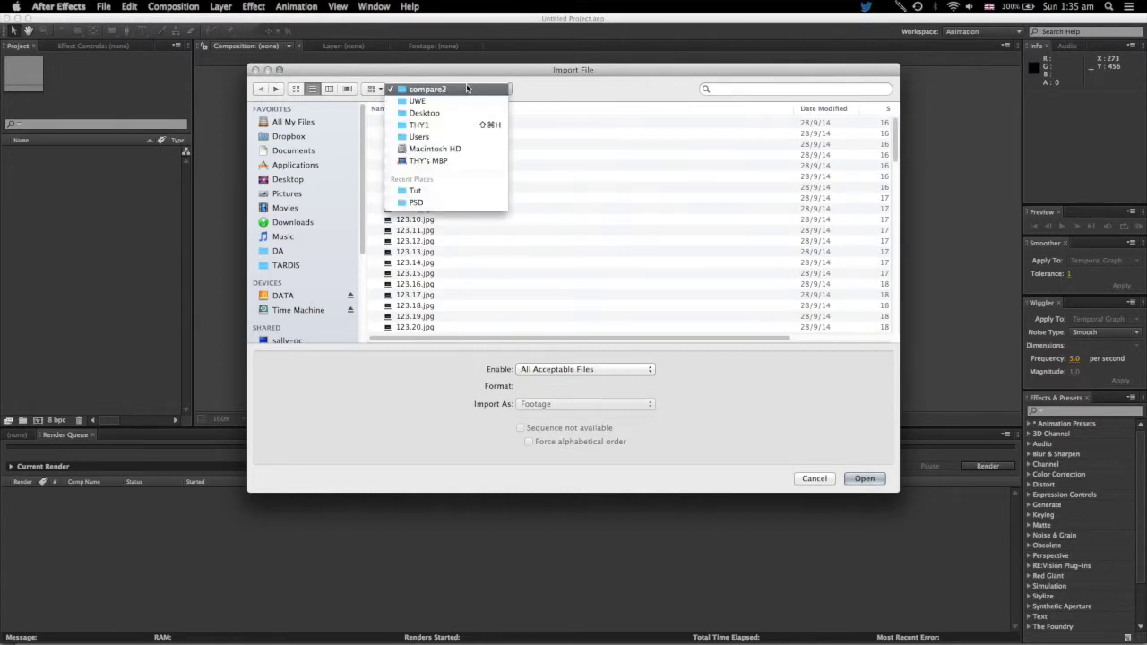
pyautogui.click(412, 69)
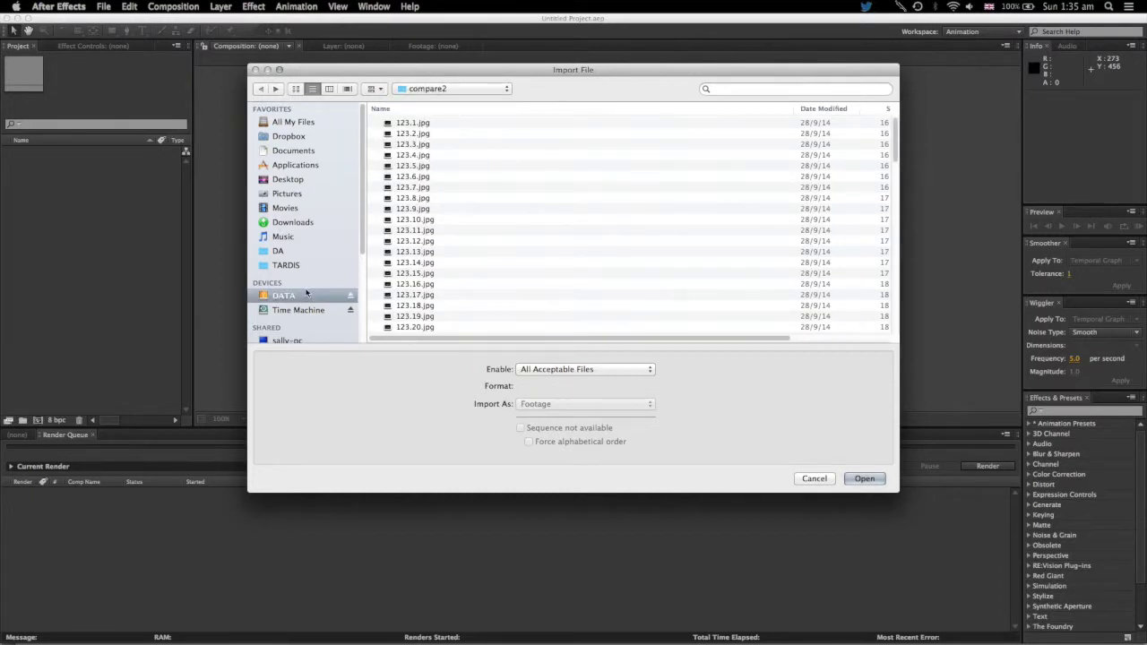
pyautogui.scroll(-5, 442, 287)
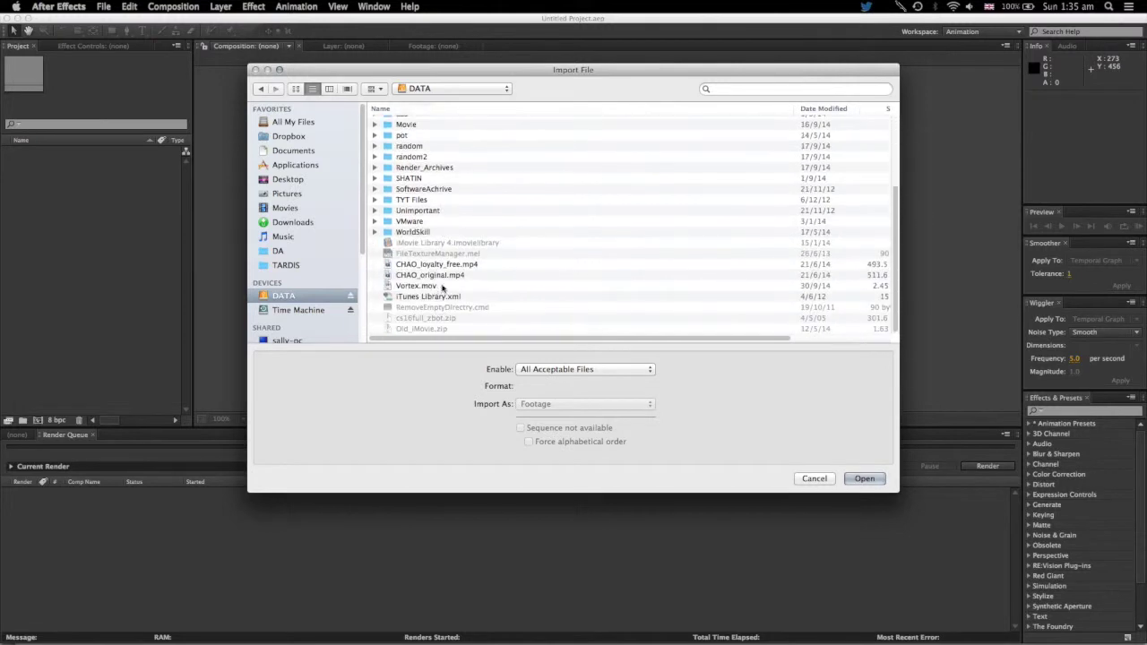
pyautogui.click(329, 312)
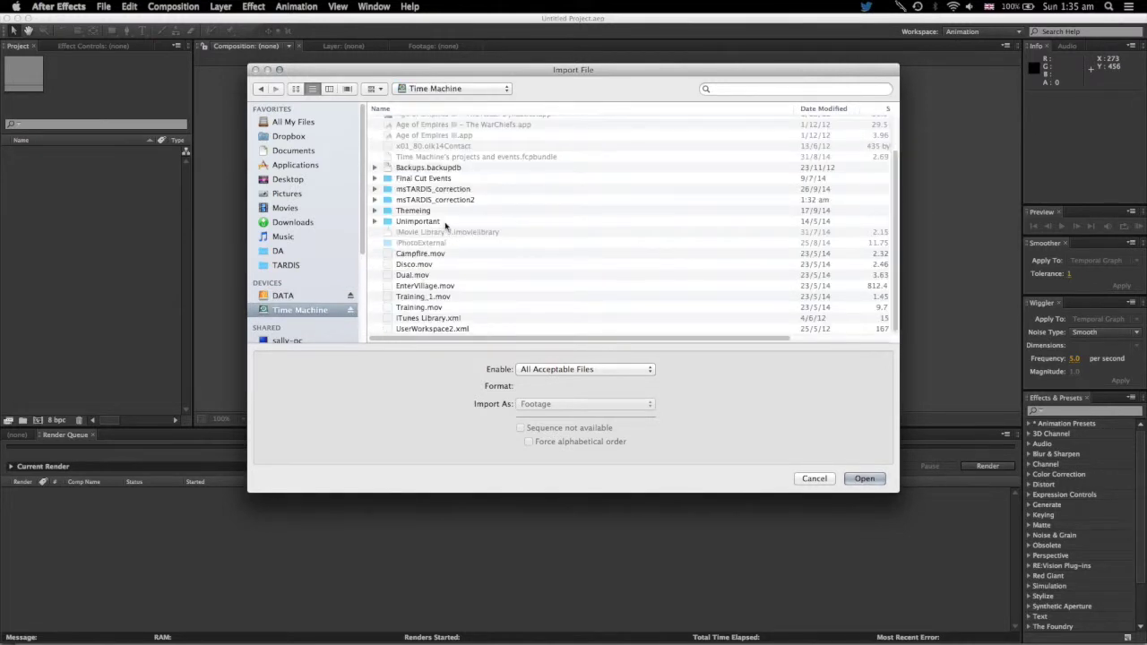
# Import 1.[59-180].tga as a Targa sequence from msTARDIS_correction2.
pyautogui.click(440, 190)
pyautogui.doubleClick(440, 201)
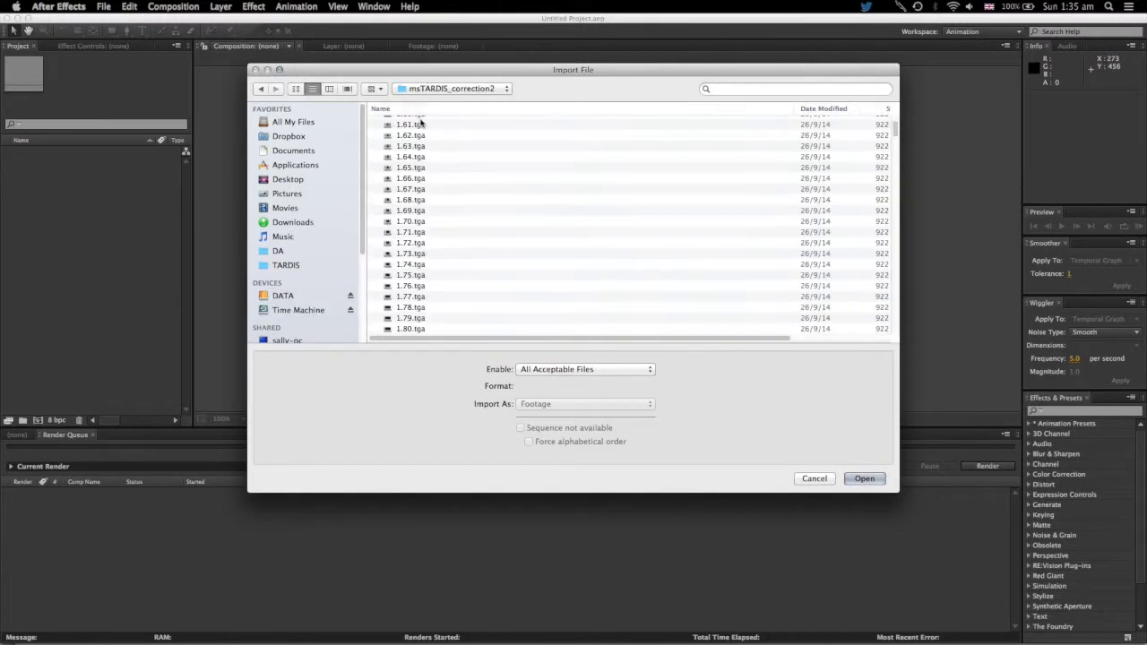
pyautogui.scroll(4, 421, 136)
pyautogui.click(412, 146)
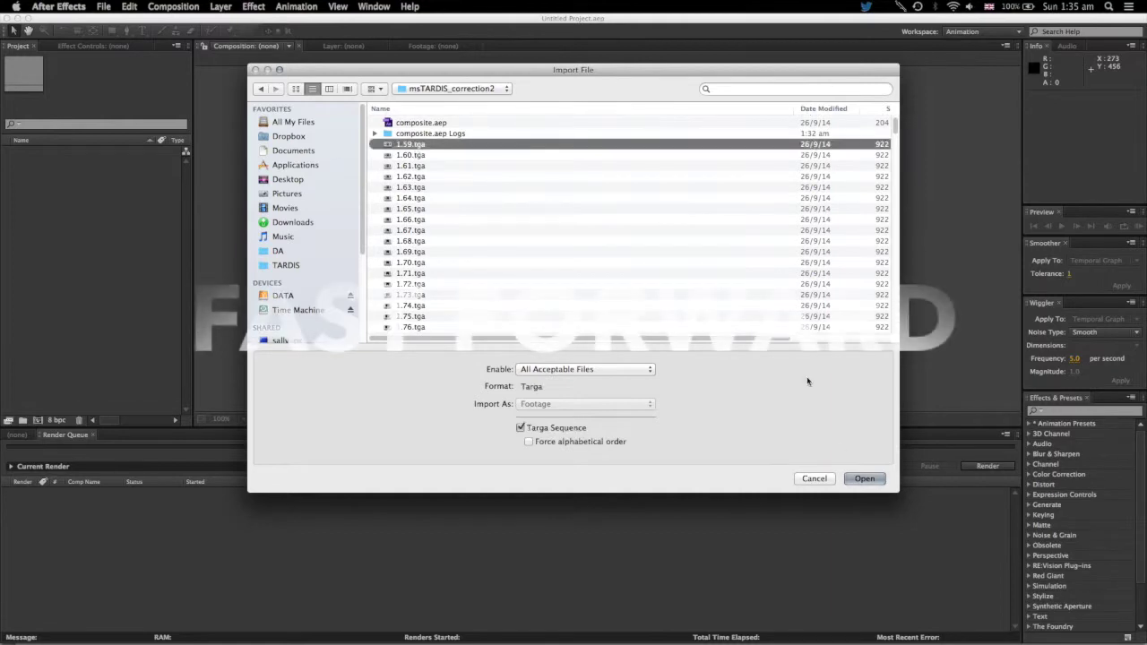
pyautogui.click(864, 478)
pyautogui.click(209, 224)
# Import 2.[1-141].tga as a Targa sequence from the same folder.
pyautogui.click(104, 6)
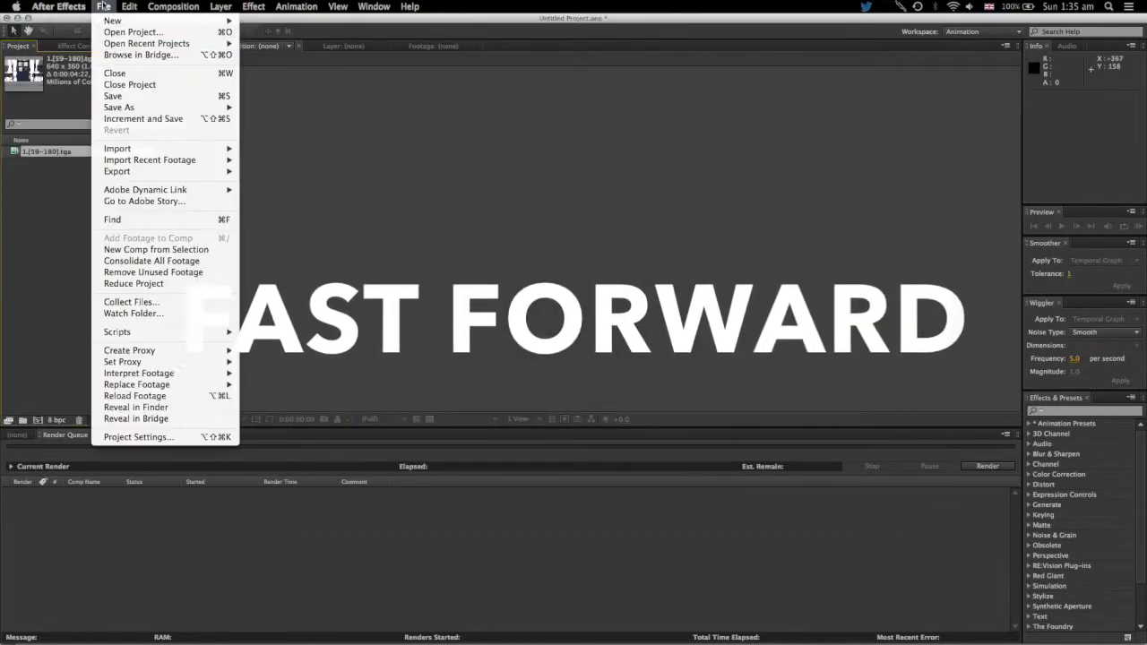
pyautogui.click(263, 148)
pyautogui.scroll(-5, 483, 259)
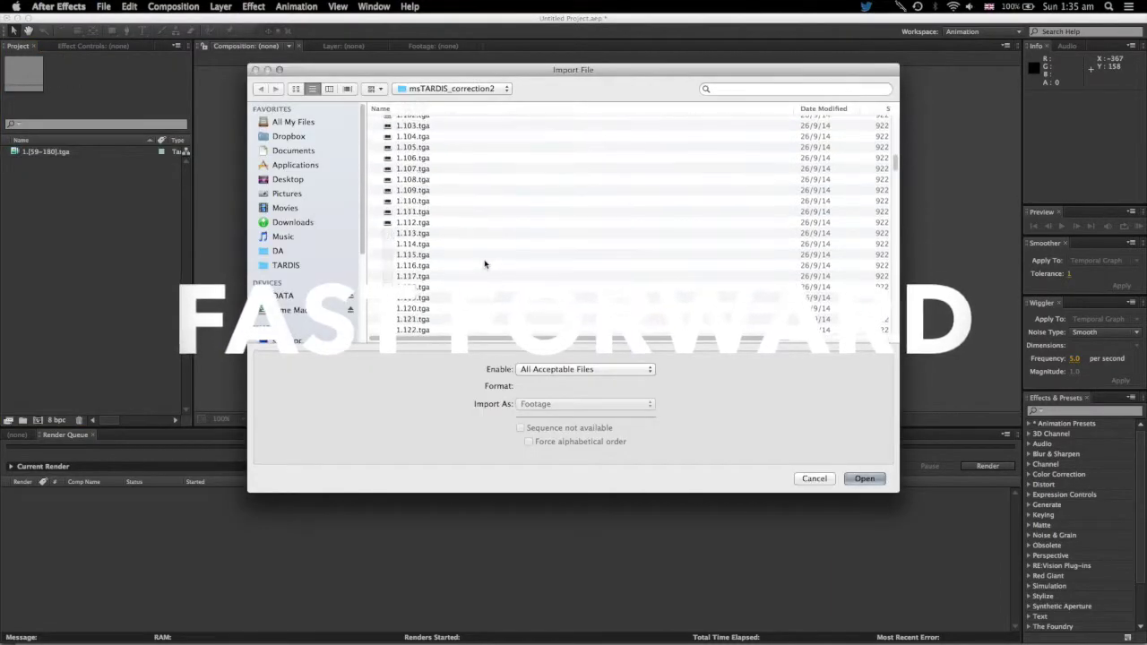
pyautogui.scroll(-10, 484, 262)
pyautogui.scroll(-4, 466, 255)
pyautogui.scroll(-4, 440, 243)
pyautogui.scroll(-4, 434, 224)
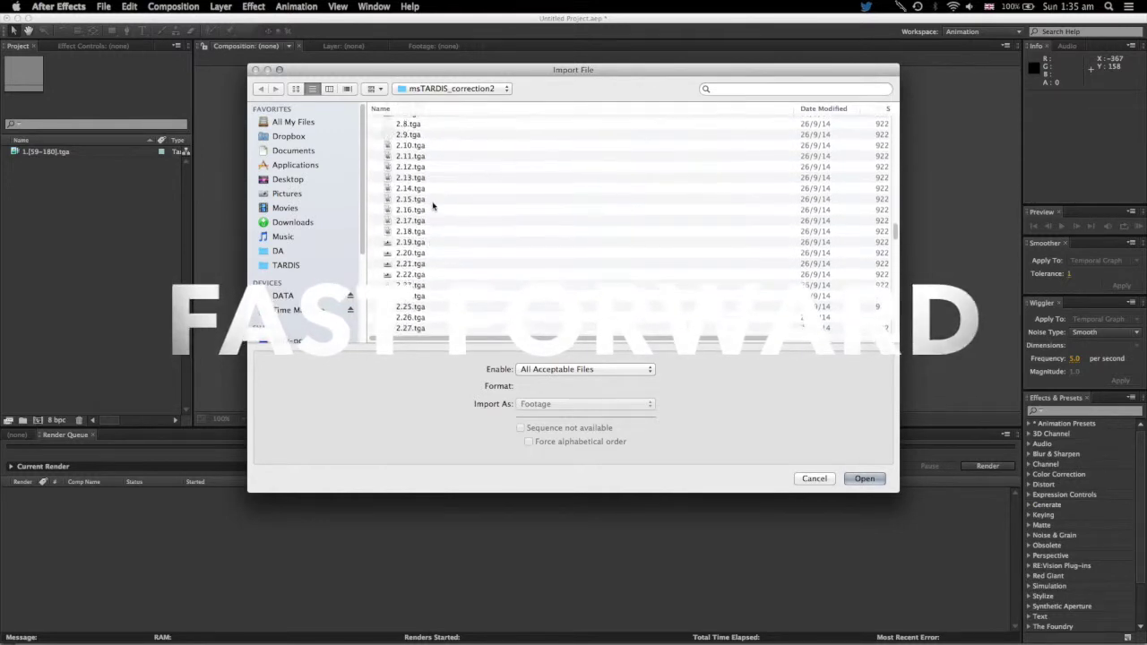
pyautogui.scroll(-3, 433, 198)
pyautogui.scroll(-2, 436, 190)
pyautogui.click(435, 208)
pyautogui.press('Return')
pyautogui.click(210, 222)
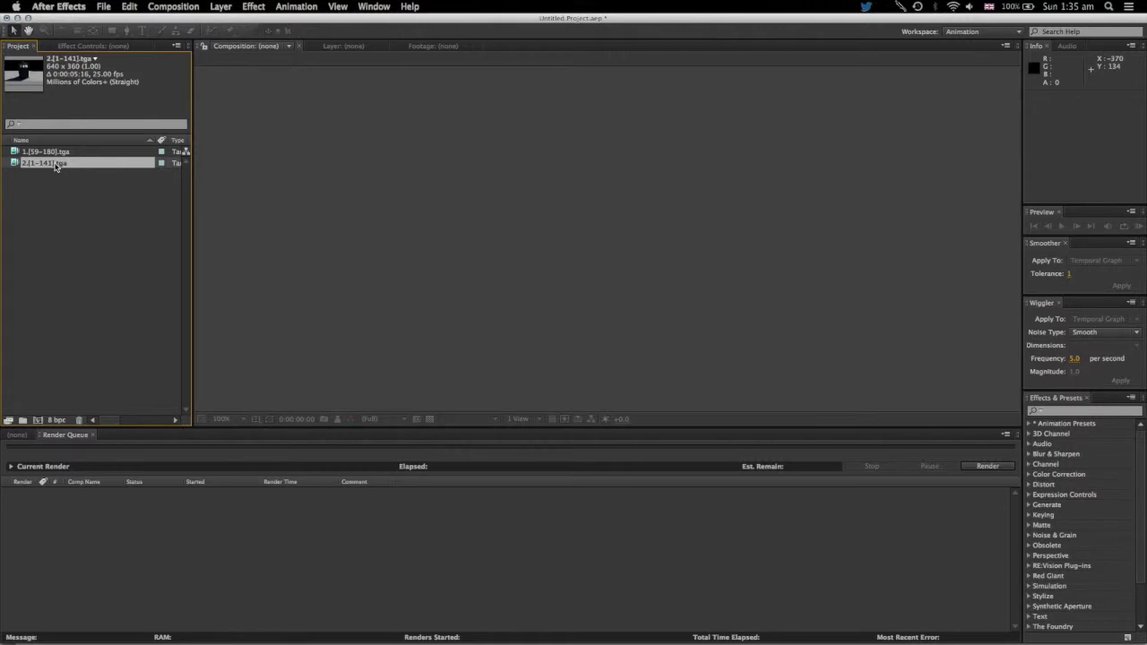
pyautogui.rightClick(55, 166)
# Set 2.[1-141].tga's Interpret Footage alpha to Ignore and apply it.
pyautogui.moveTo(161, 231)
pyautogui.click(230, 235)
pyautogui.click(56, 129)
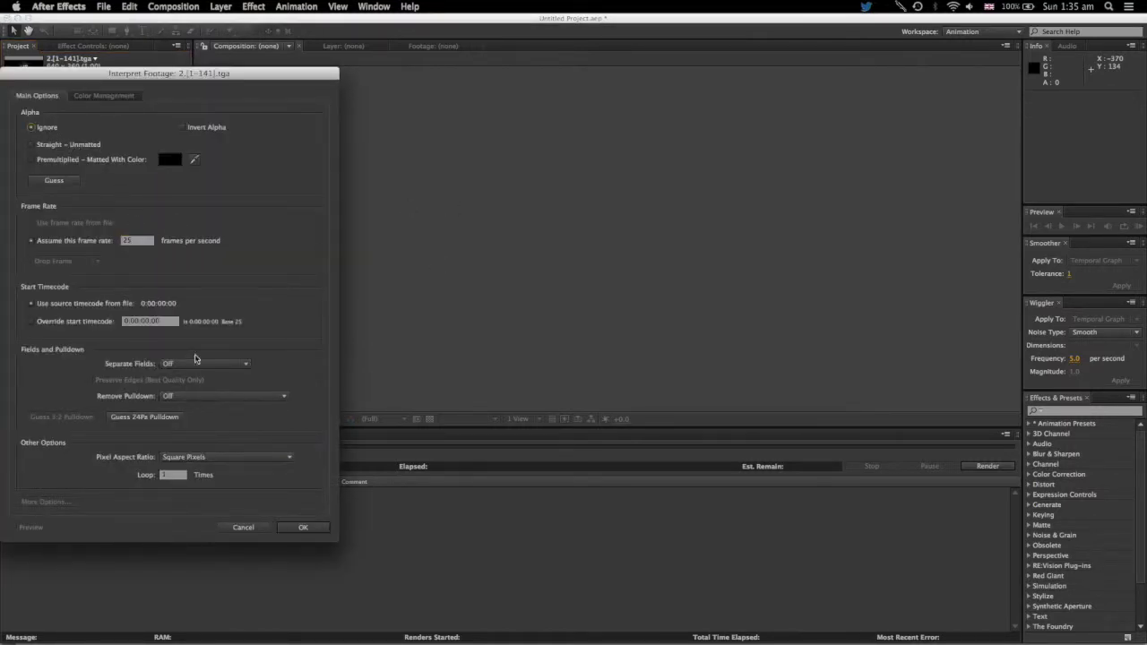
pyautogui.click(303, 527)
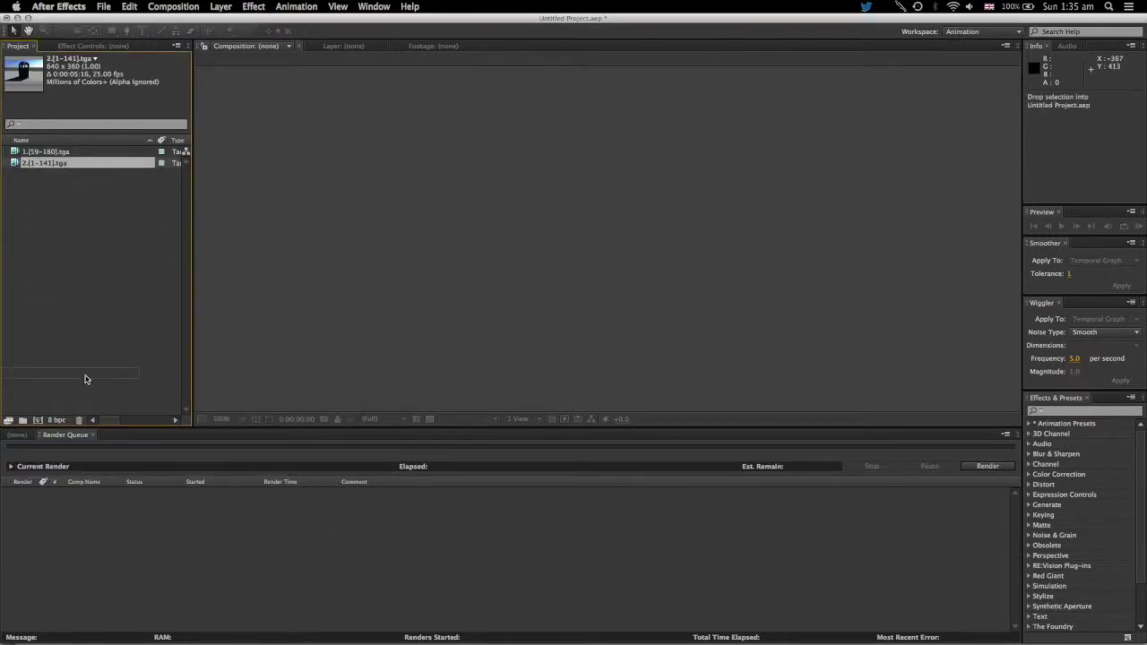
# Build a composition from 2.[1-141].tga with 1.[59-180].tga as layer 2, starting at 0:00:00:19.
pyautogui.moveTo(41, 421); pyautogui.dragTo(41, 423)
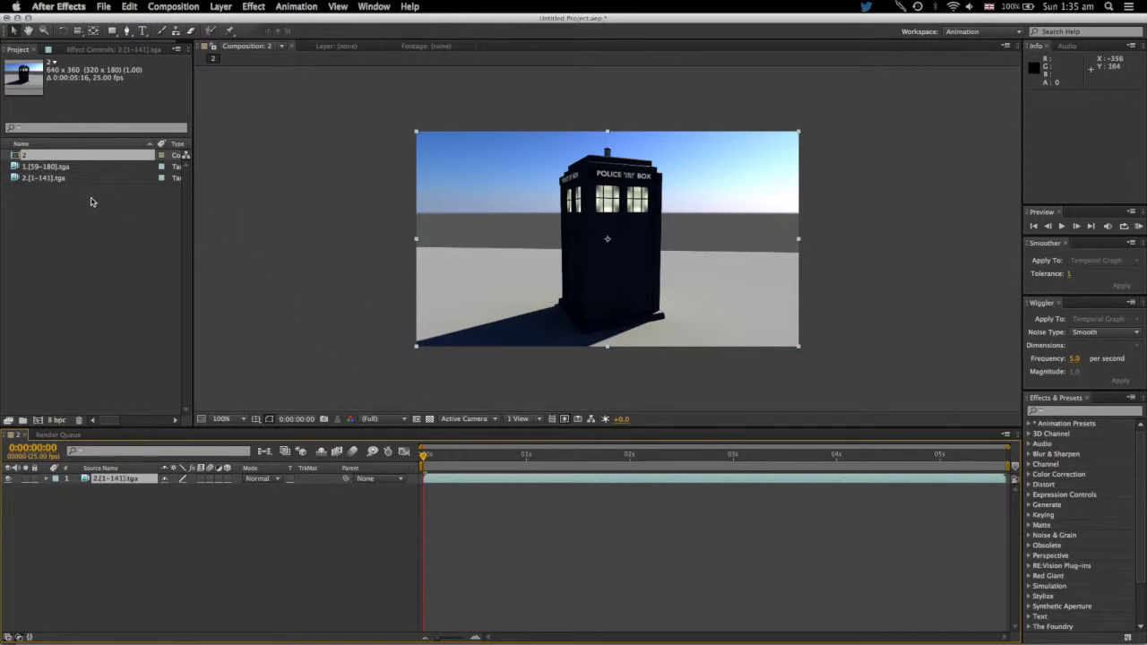
pyautogui.click(54, 168)
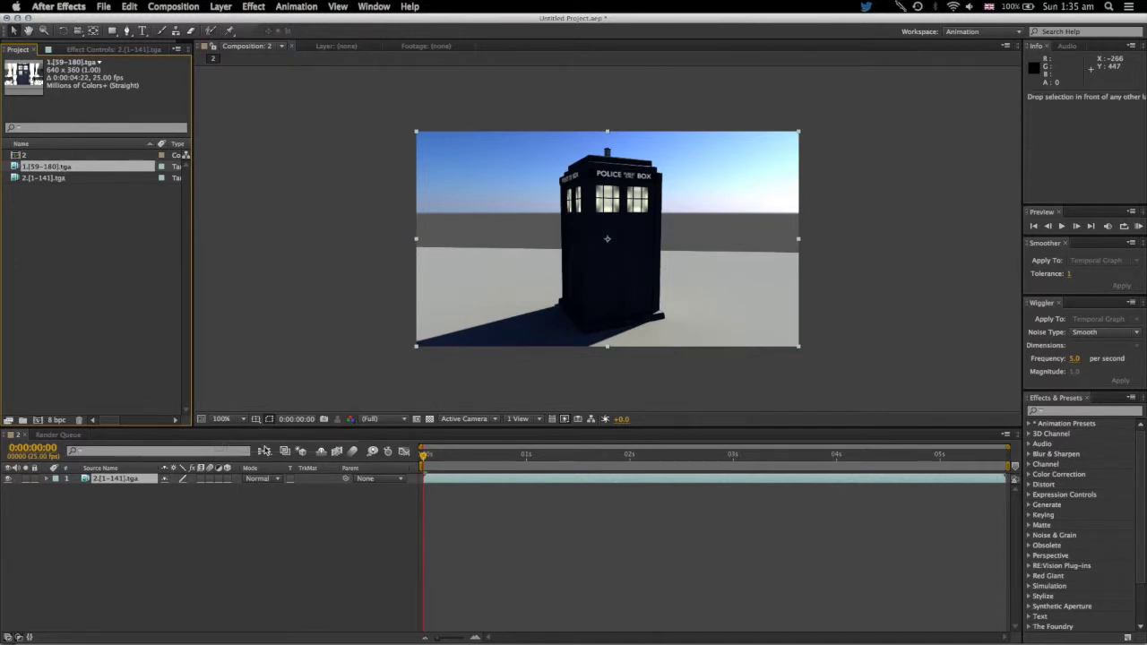
pyautogui.moveTo(265, 542); pyautogui.dragTo(267, 543)
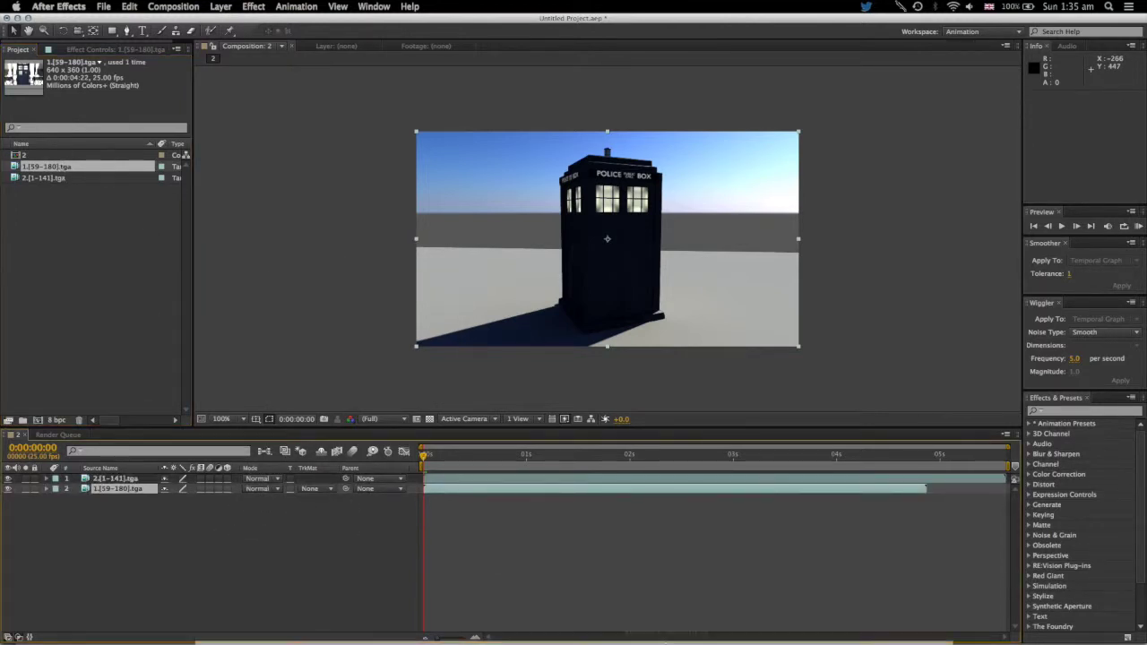
pyautogui.moveTo(514, 466); pyautogui.dragTo(610, 461)
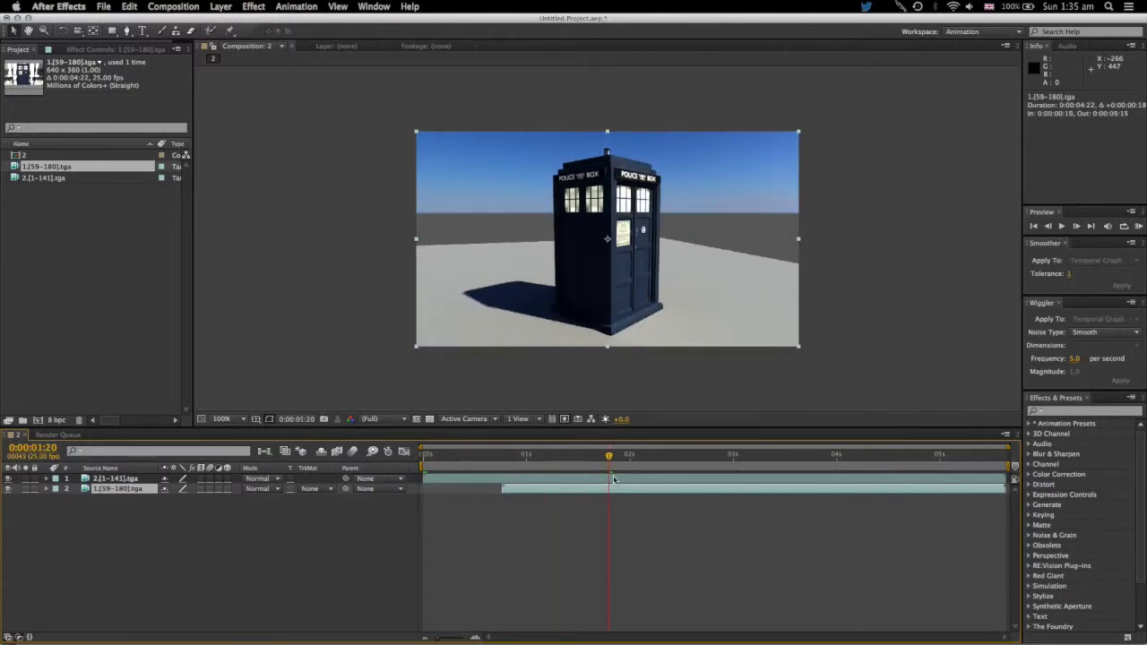
pyautogui.moveTo(642, 462); pyautogui.dragTo(665, 459)
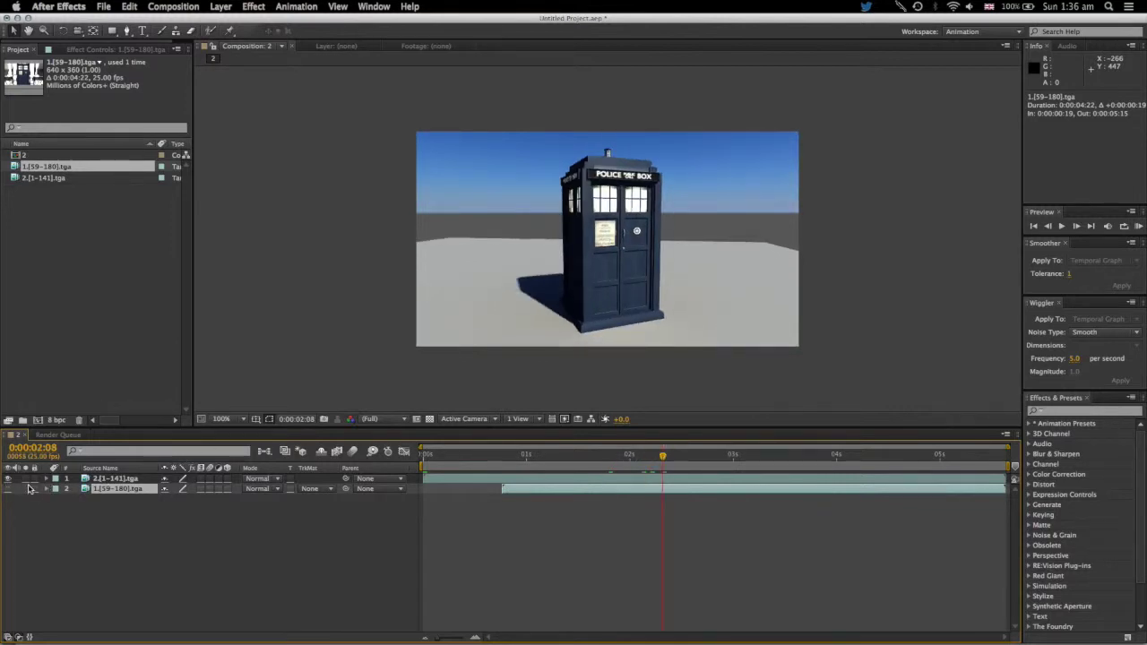
pyautogui.click(1065, 412)
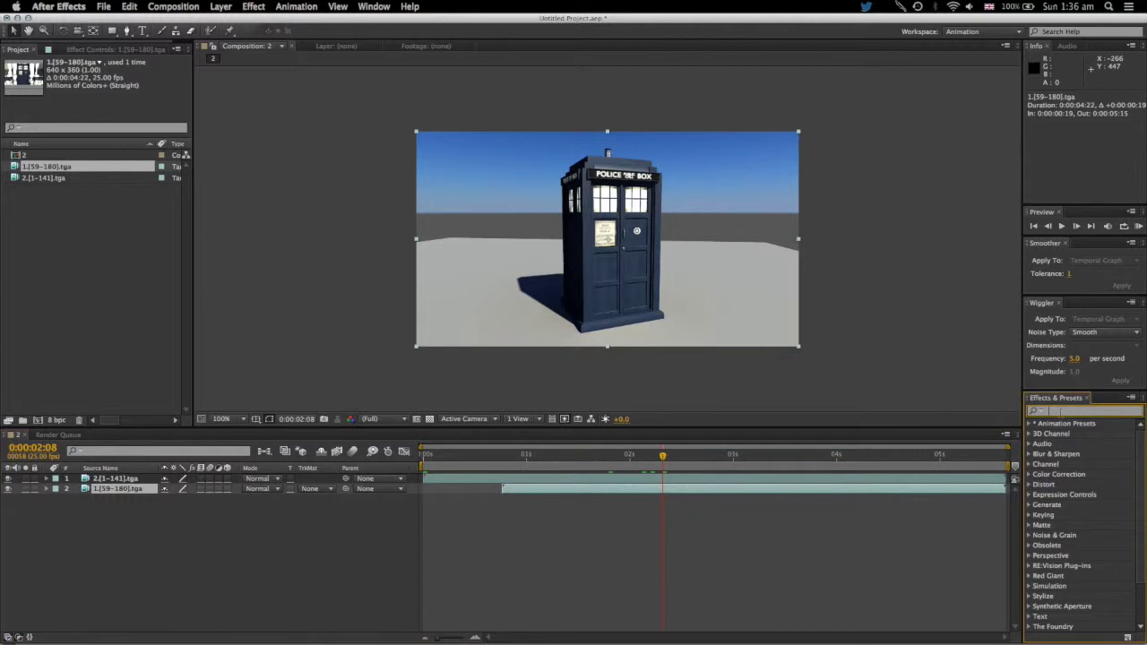
# Apply Keylight (1.2) to 2.[1-141].tga and key out the doorway's green screen.
pyautogui.write('keyl')
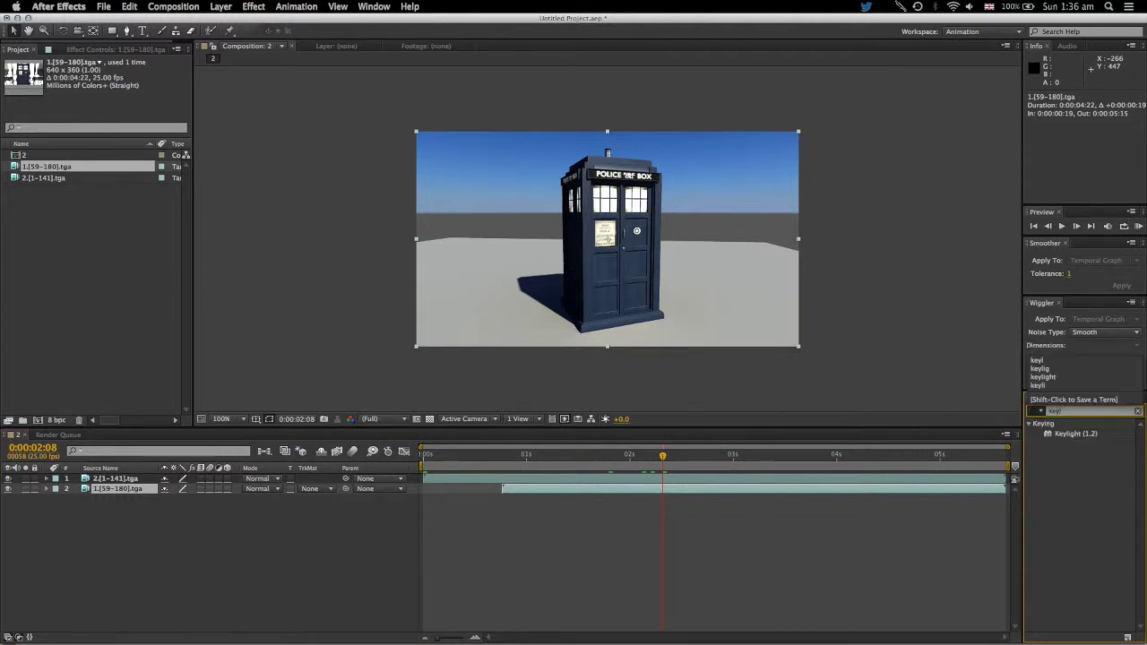
pyautogui.click(1068, 437)
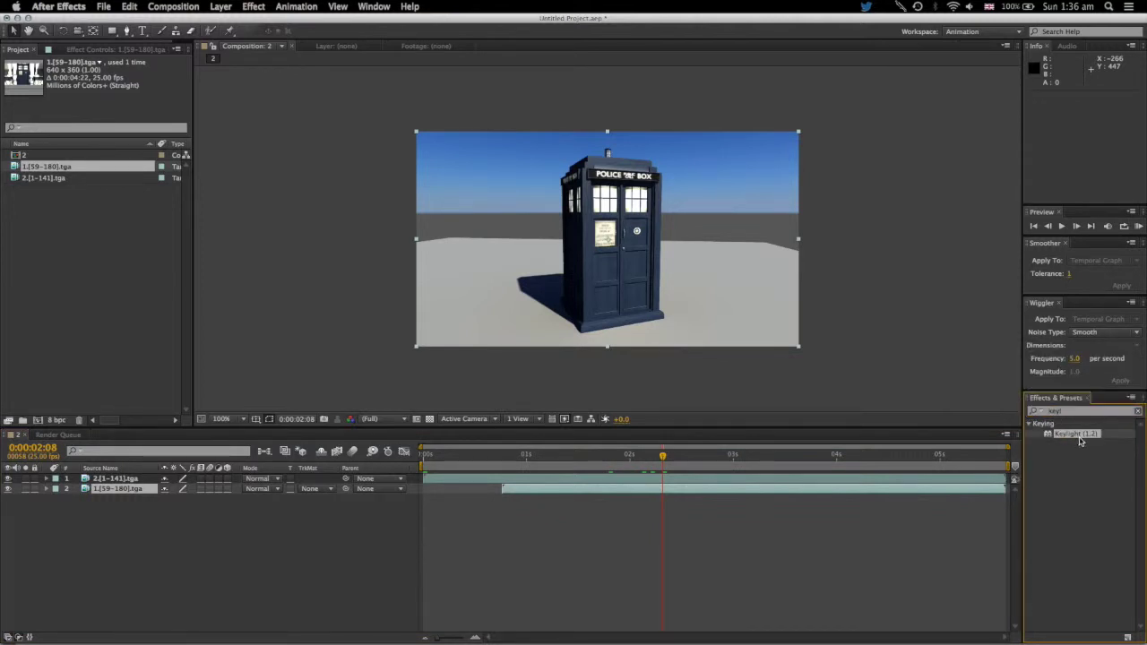
pyautogui.moveTo(1066, 446); pyautogui.dragTo(101, 479)
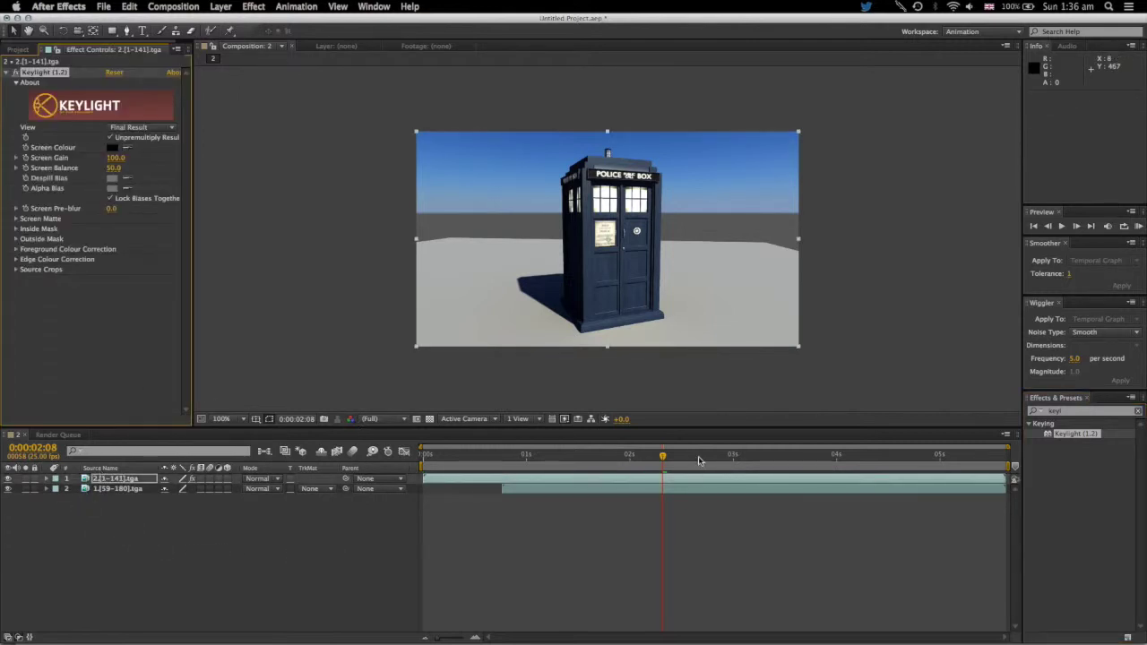
pyautogui.moveTo(699, 460); pyautogui.dragTo(932, 463)
pyautogui.click(133, 153)
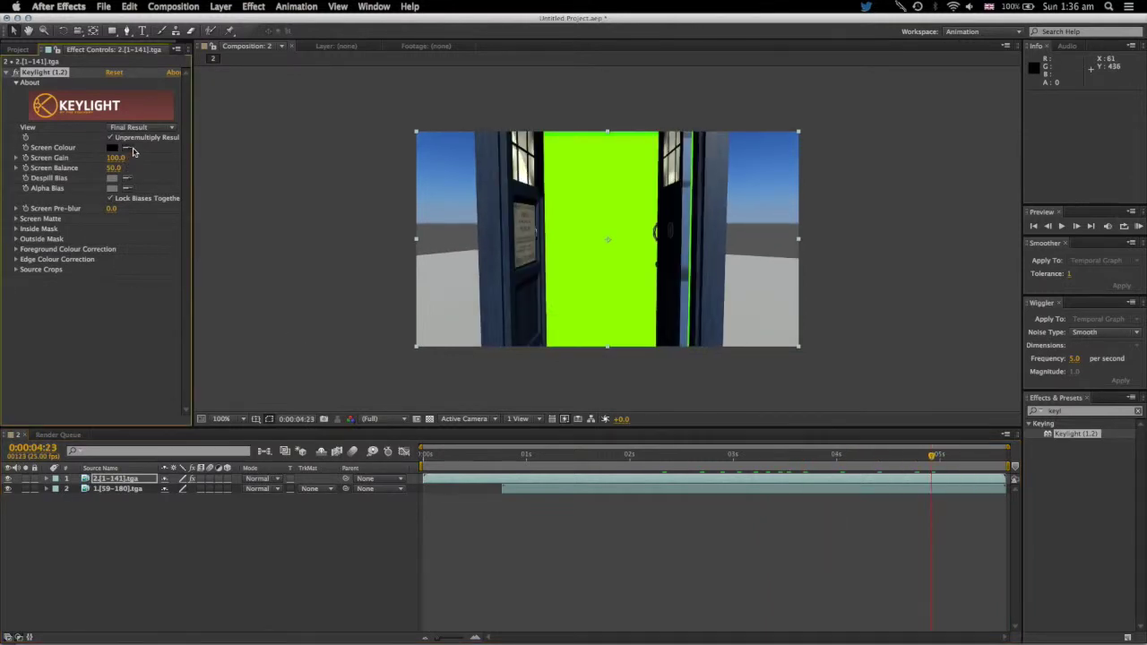
pyautogui.click(606, 224)
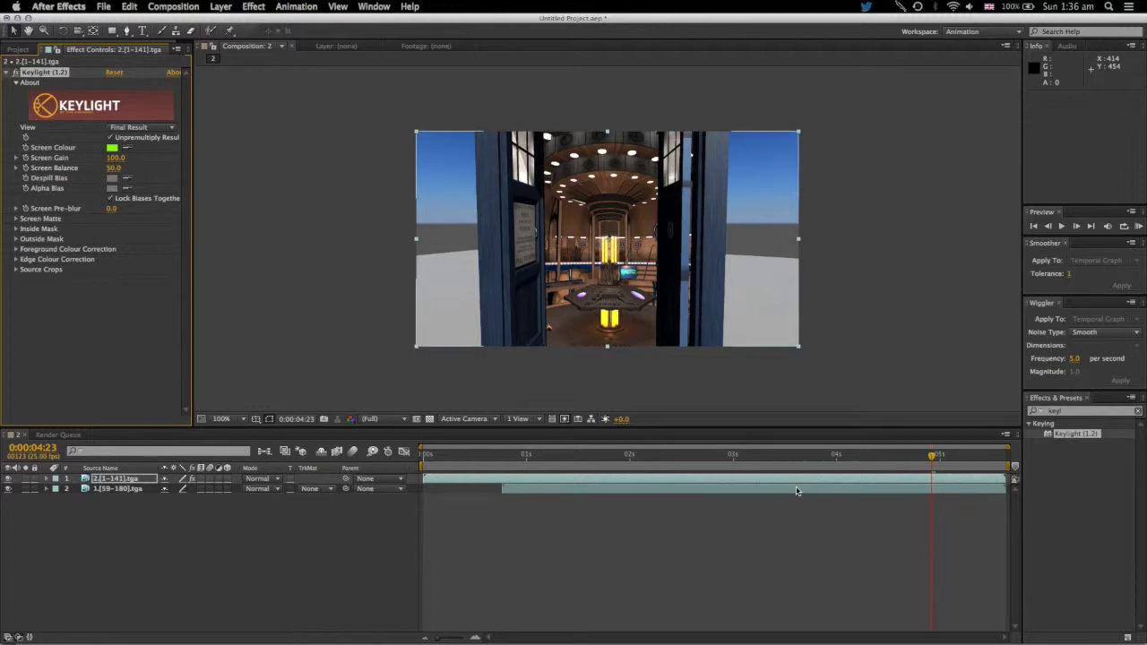
# Scrub to about 4:14, where the police box doors begin to open.
pyautogui.click(804, 457)
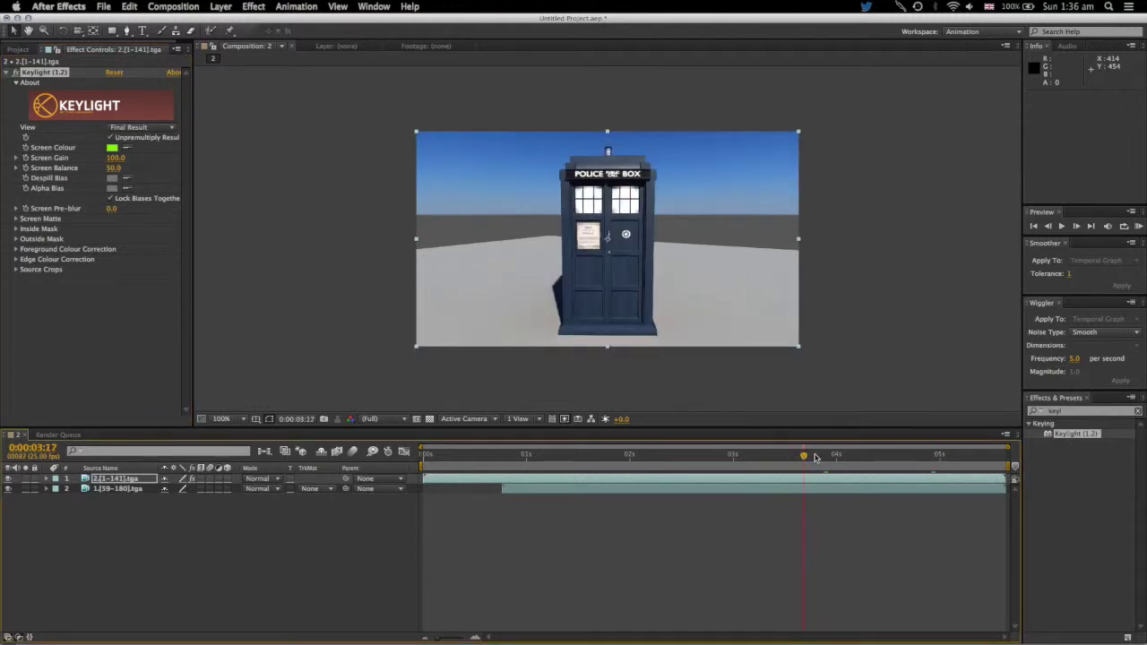
pyautogui.moveTo(805, 457); pyautogui.dragTo(894, 457)
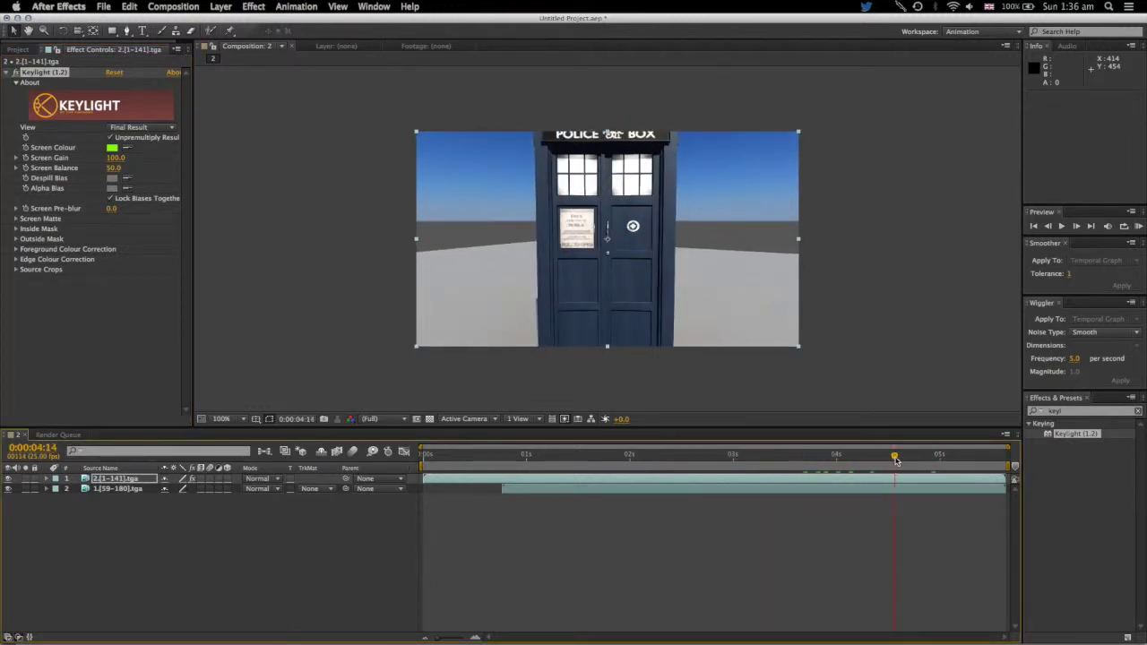
pyautogui.click(158, 6)
# Lengthen the composition to about ten seconds and show the full timeline.
pyautogui.click(188, 36)
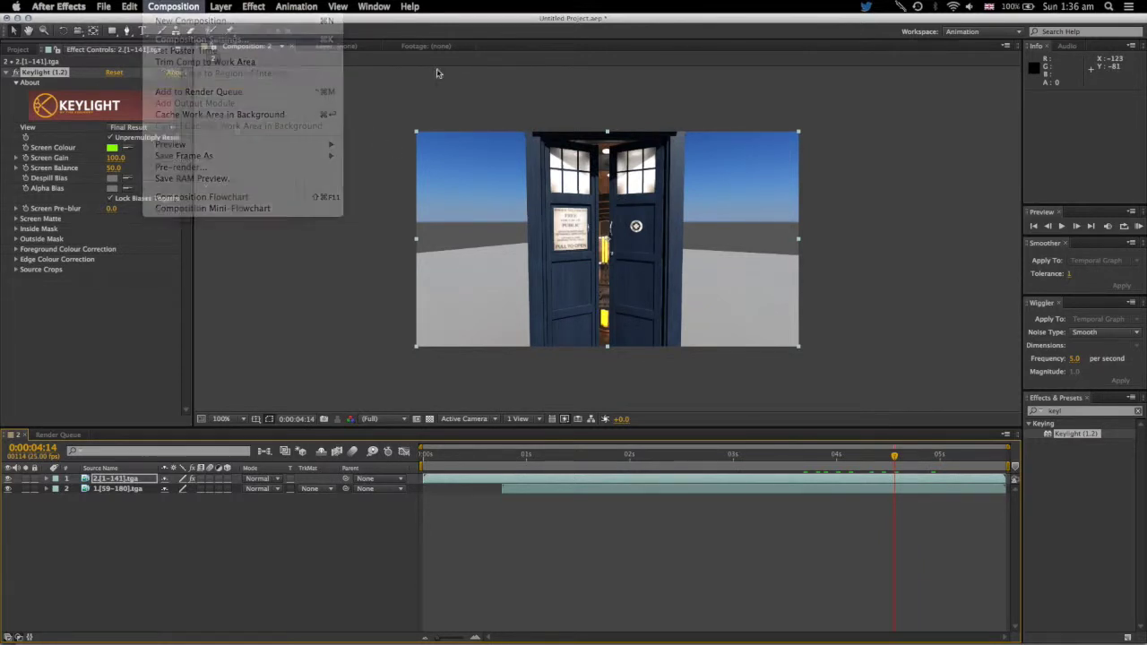
pyautogui.click(103, 270)
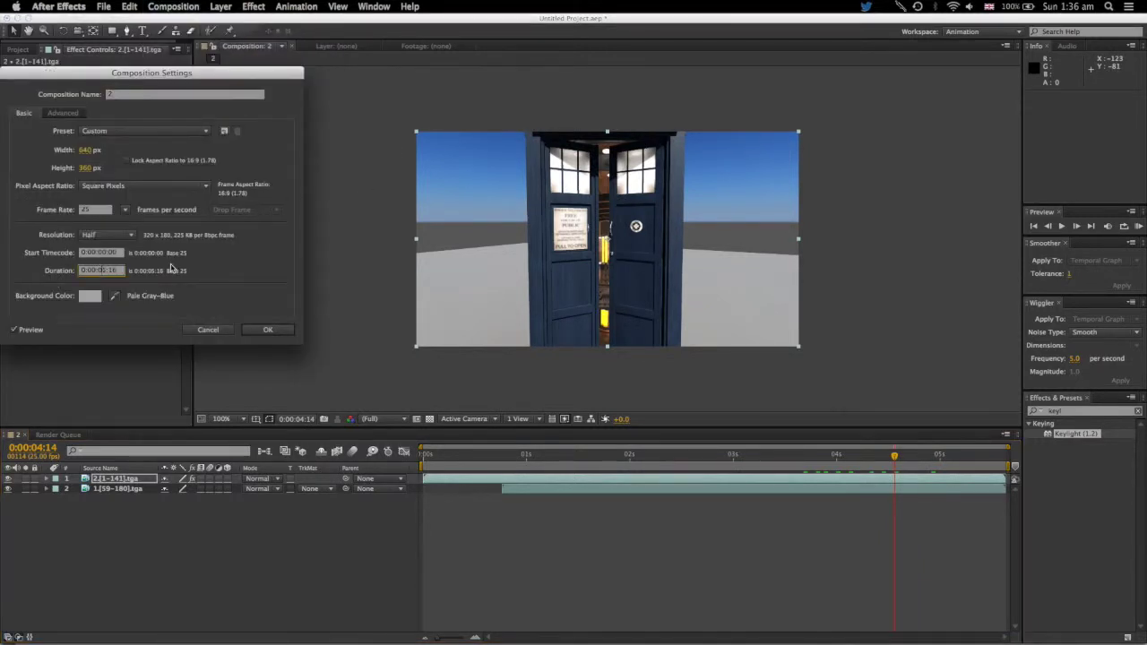
pyautogui.click(264, 328)
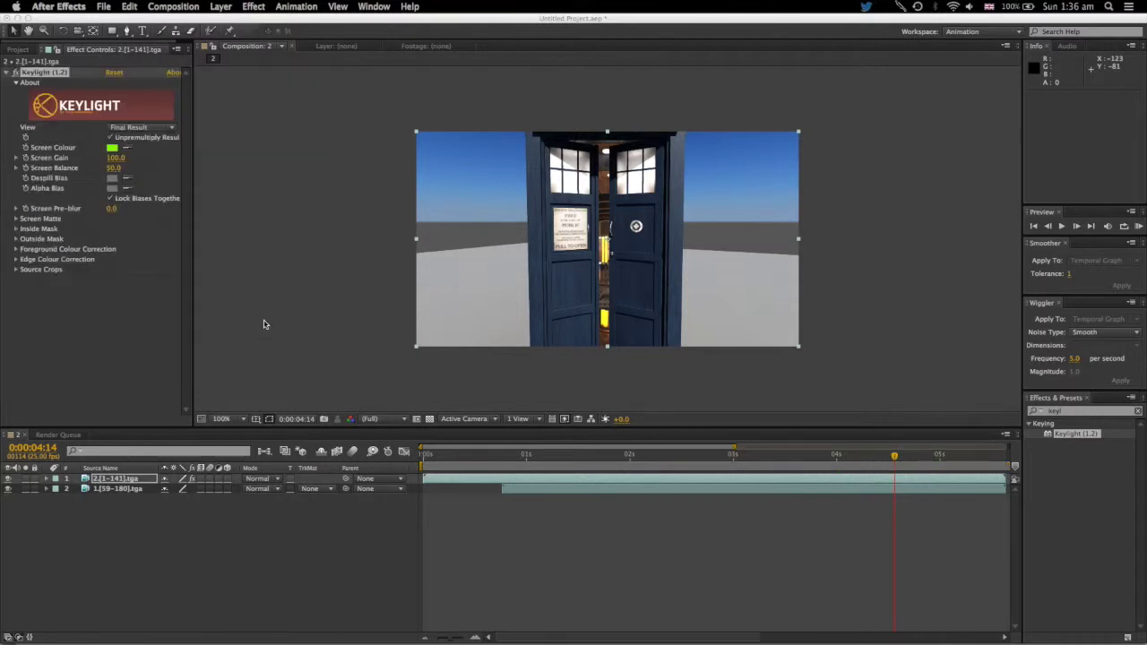
pyautogui.moveTo(732, 448); pyautogui.dragTo(1008, 448)
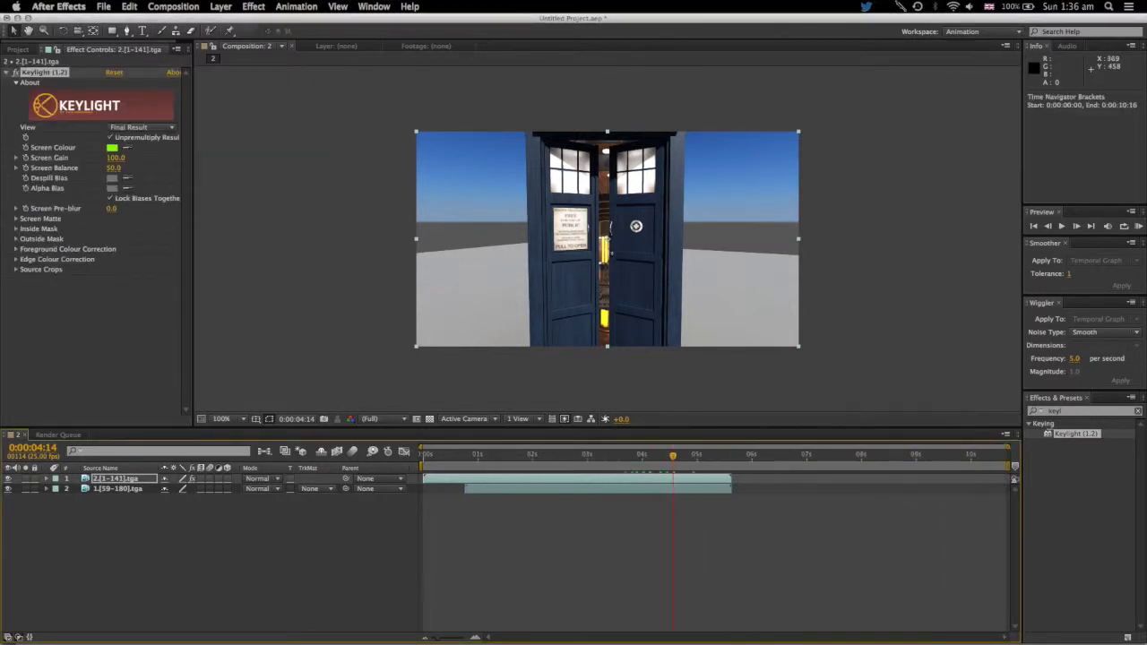
# Shift the interior footage layer so it starts at 4:09.
pyautogui.moveTo(672, 457); pyautogui.dragTo(706, 457)
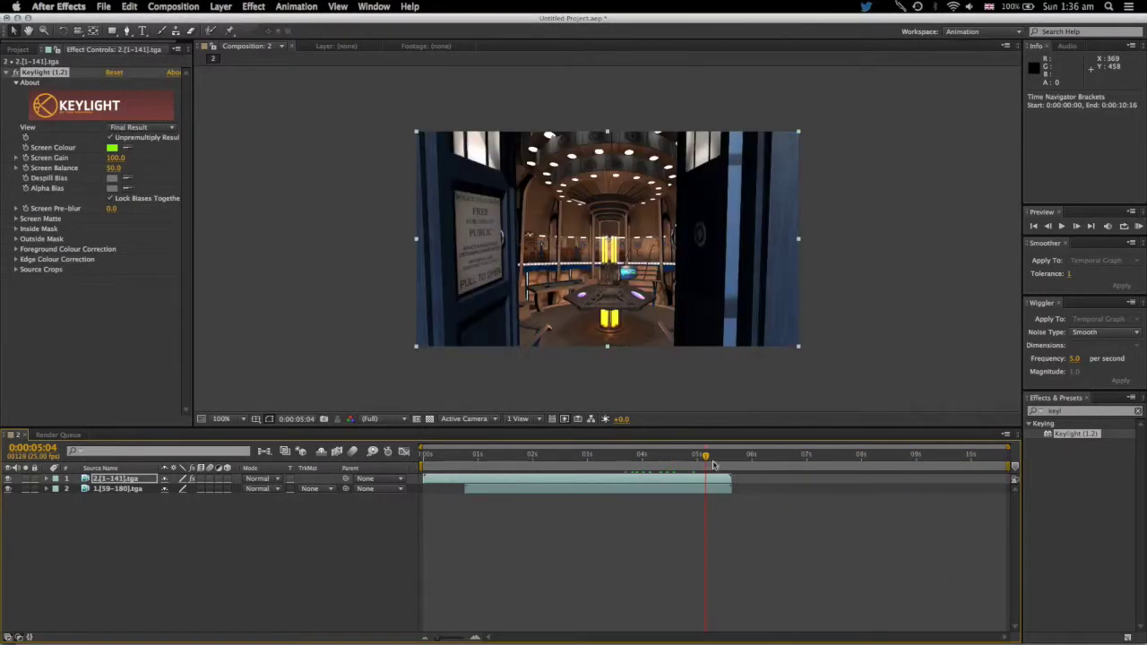
pyautogui.moveTo(670, 492); pyautogui.dragTo(830, 493)
pyautogui.doubleClick(826, 494)
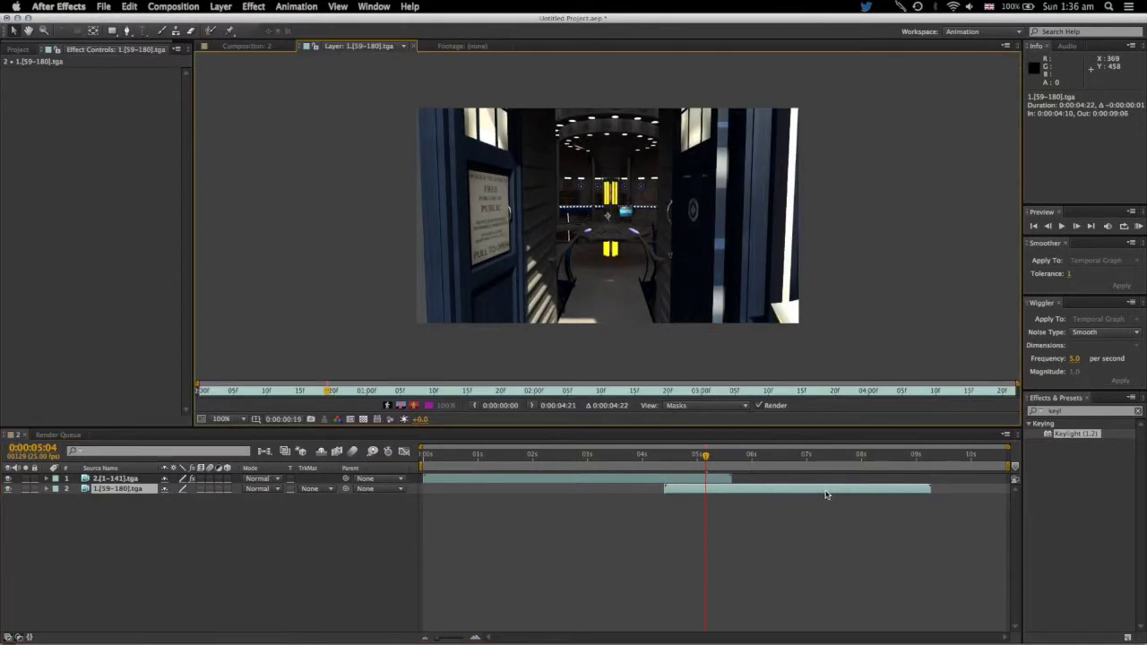
pyautogui.click(246, 46)
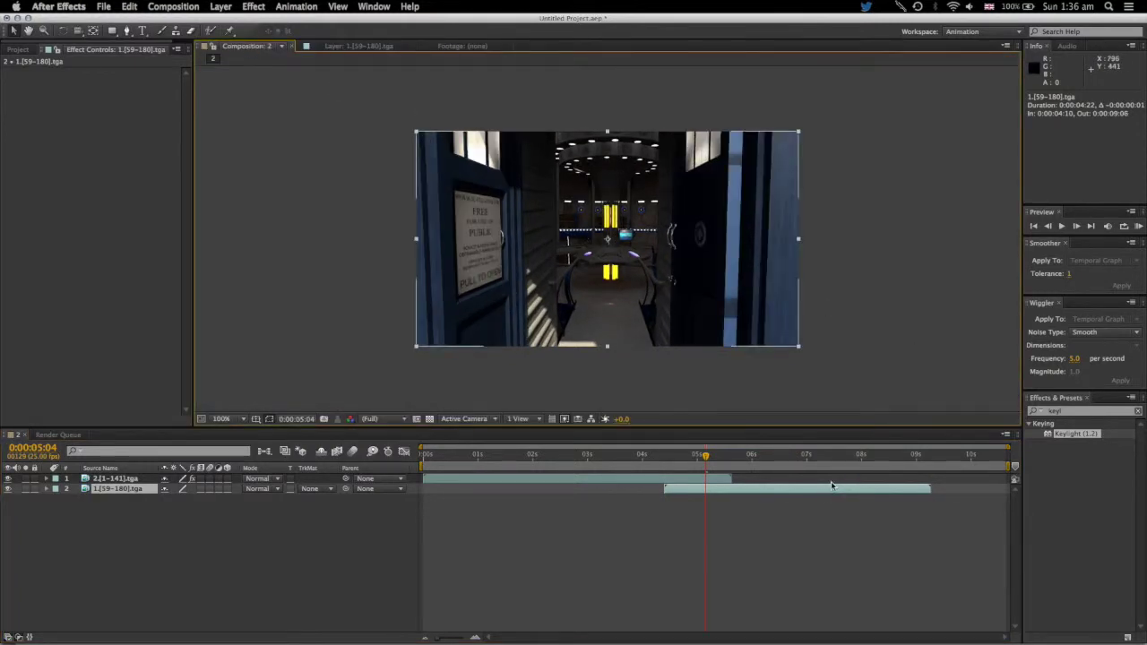
pyautogui.moveTo(832, 492); pyautogui.dragTo(829, 492)
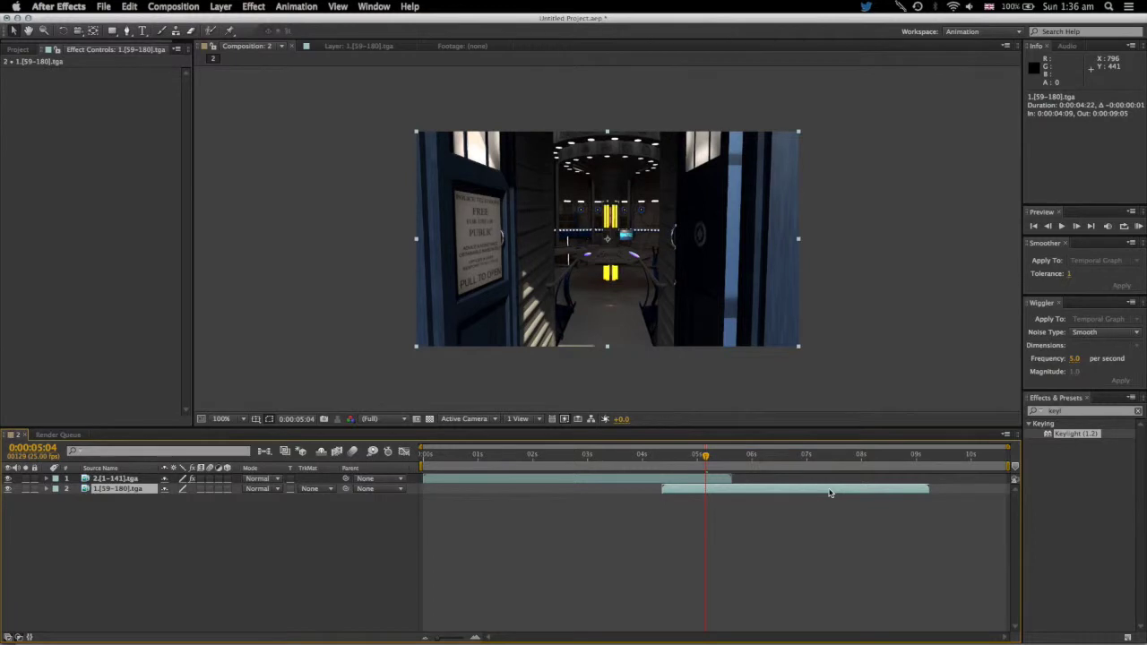
pyautogui.moveTo(697, 457); pyautogui.dragTo(618, 466)
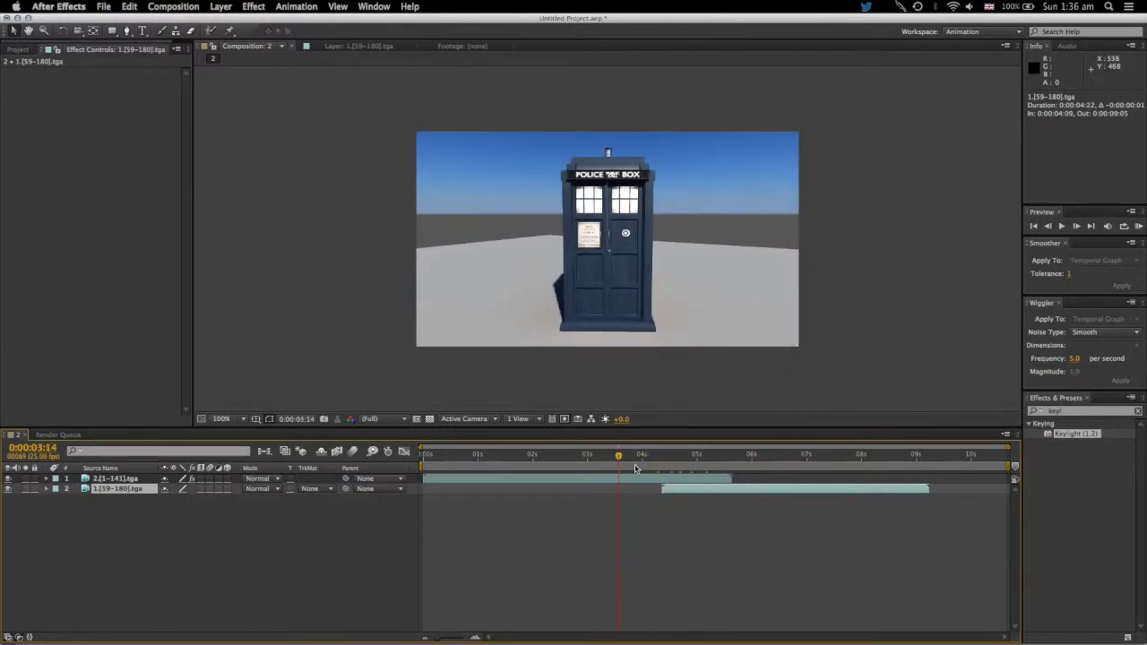
pyautogui.click(1137, 227)
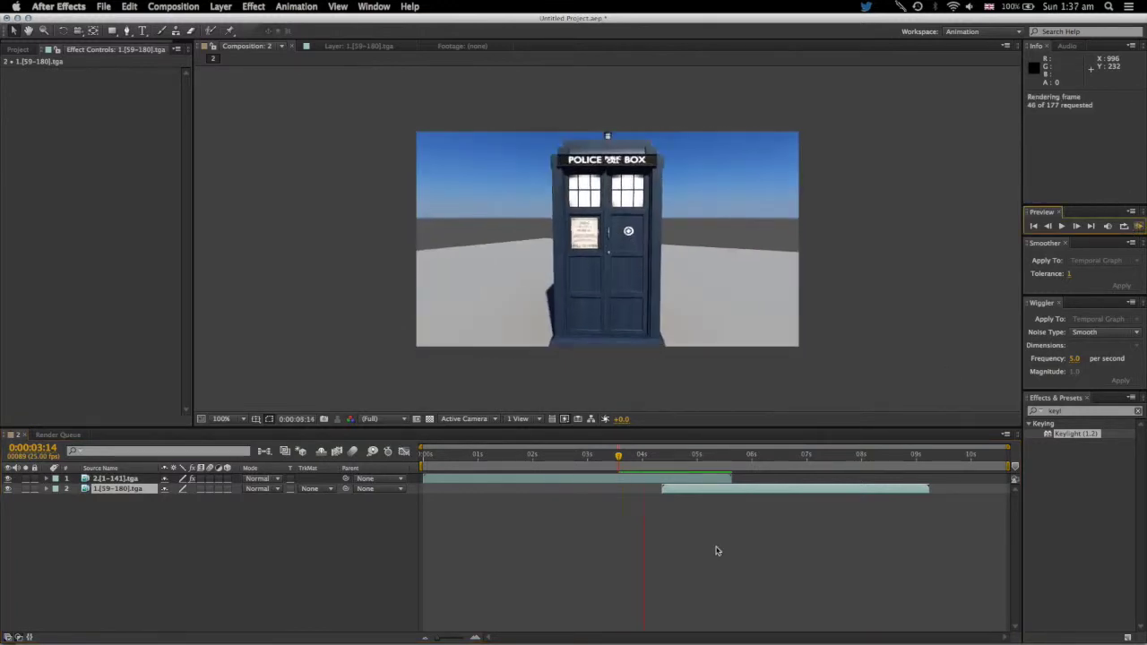
# Stop the preview and set layer 1's Keylight Screen Gain to 120.
pyautogui.click(654, 537)
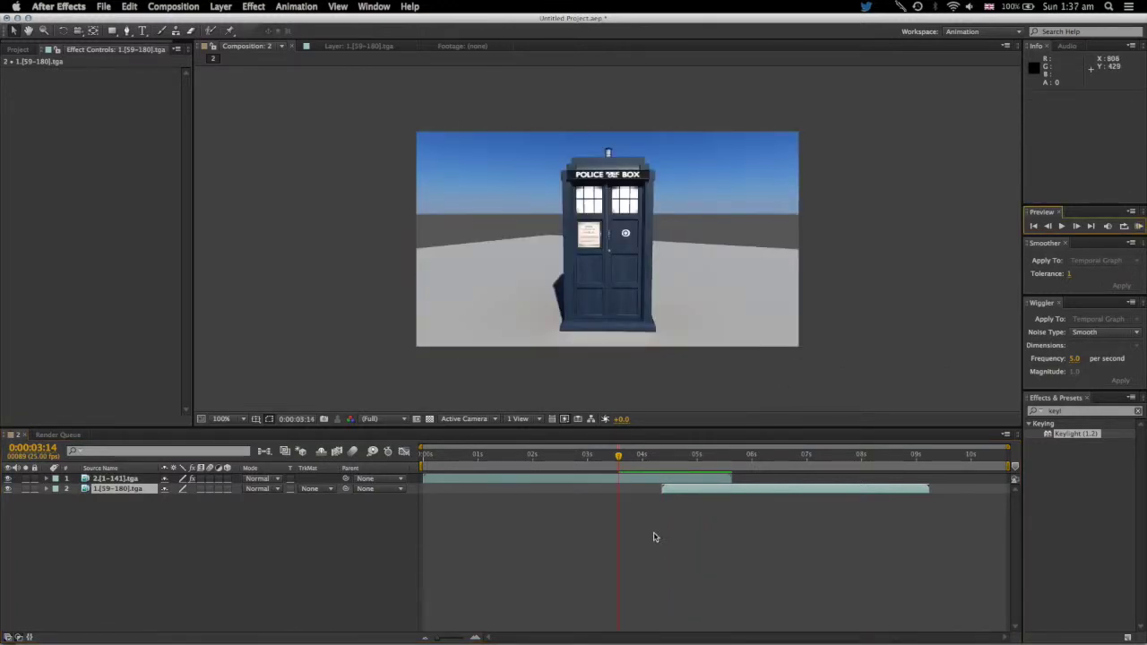
pyautogui.click(674, 456)
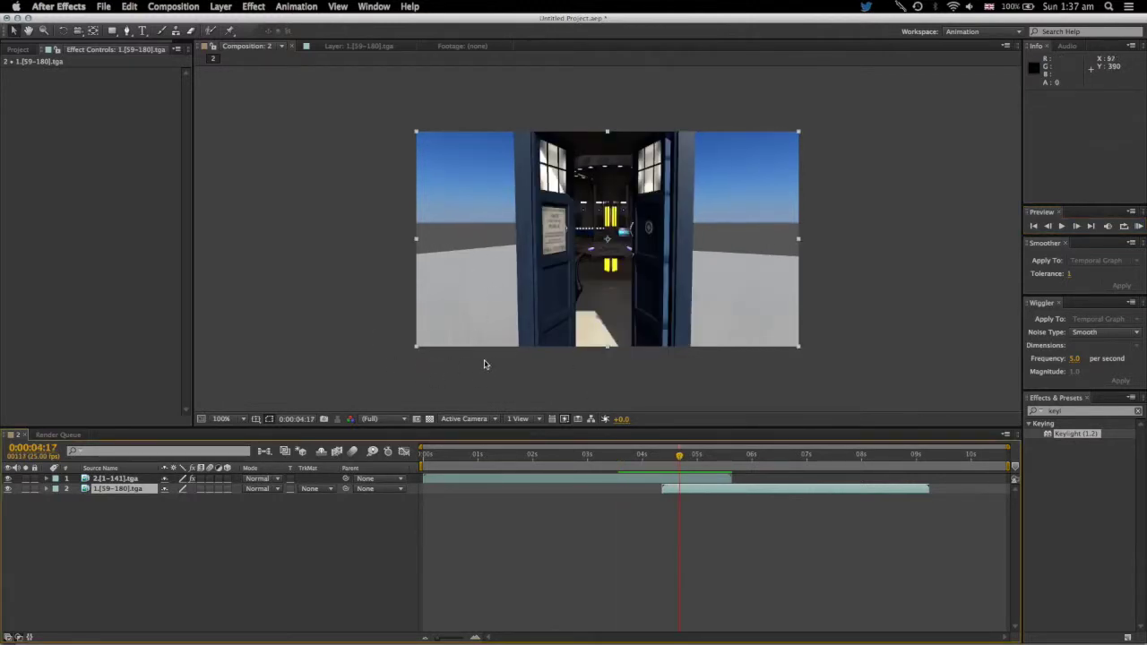
pyautogui.click(124, 480)
pyautogui.click(116, 158)
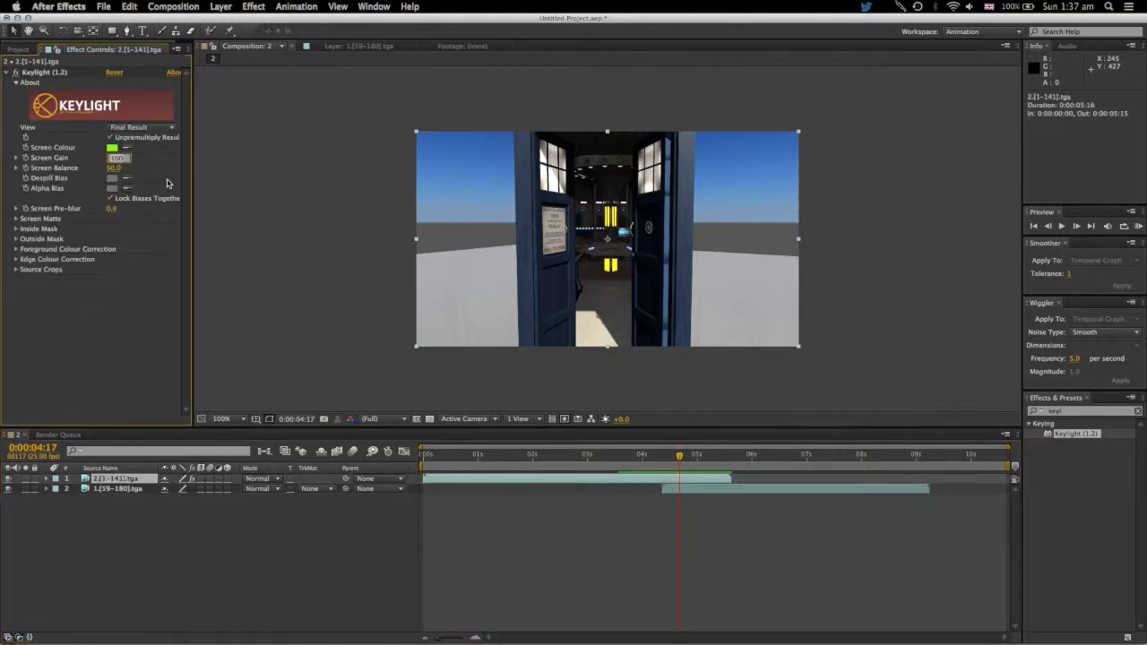
pyautogui.write('120')
pyautogui.press('Return')
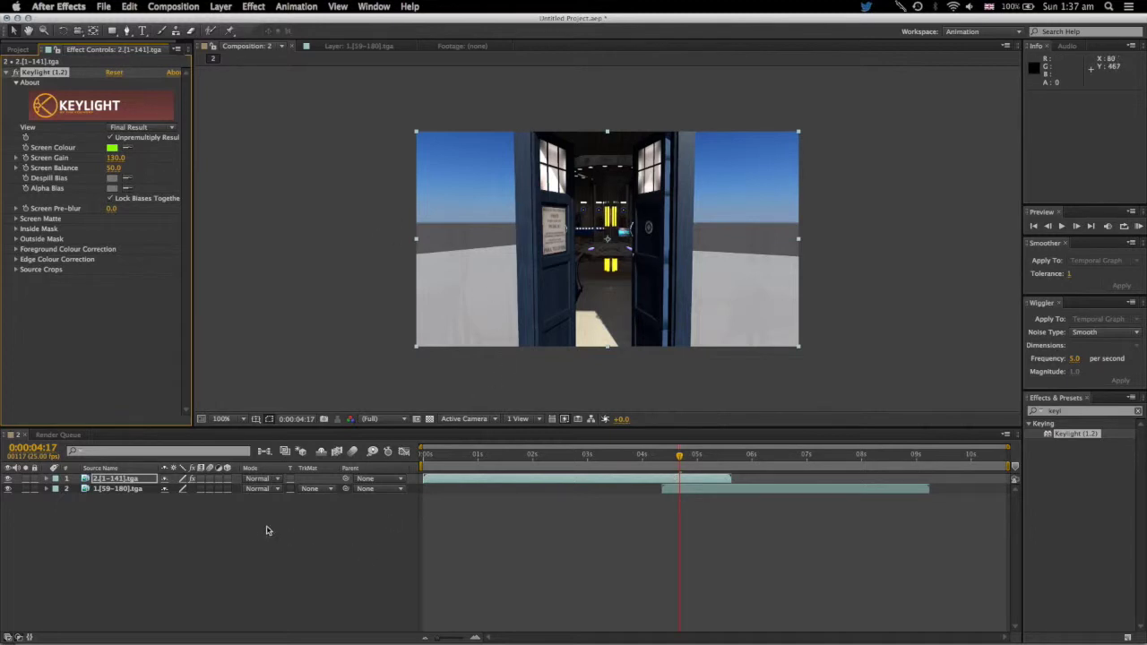
pyautogui.click(114, 492)
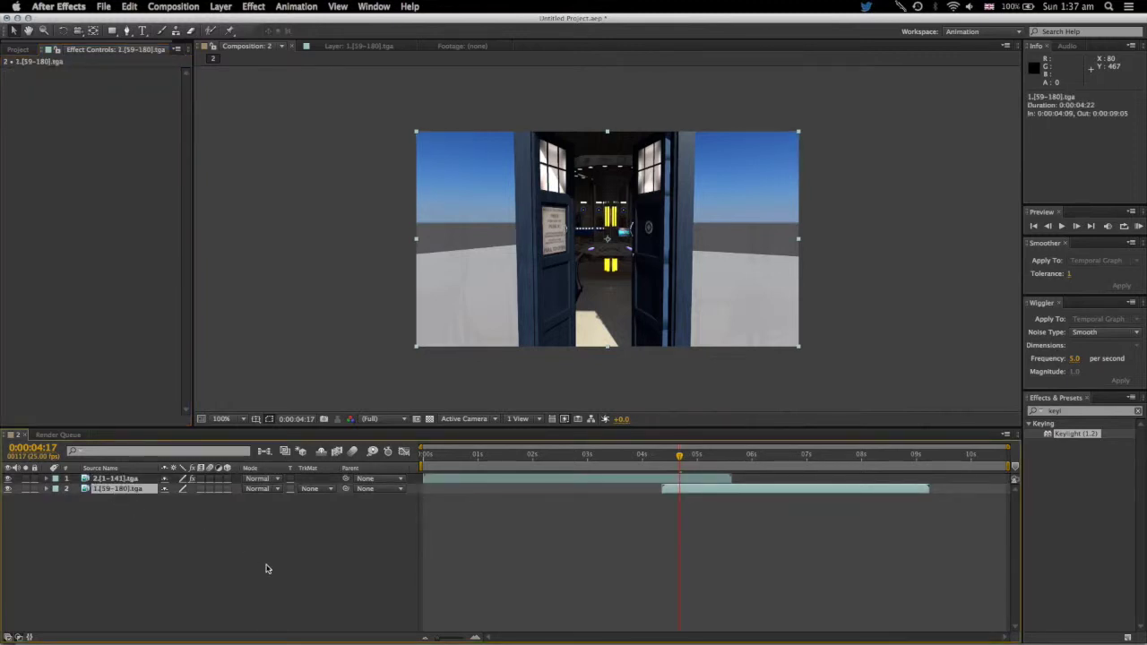
# Draw a closed four-corner Pen mask around the TARDIS doorway on the interior layer.
pyautogui.click(124, 33)
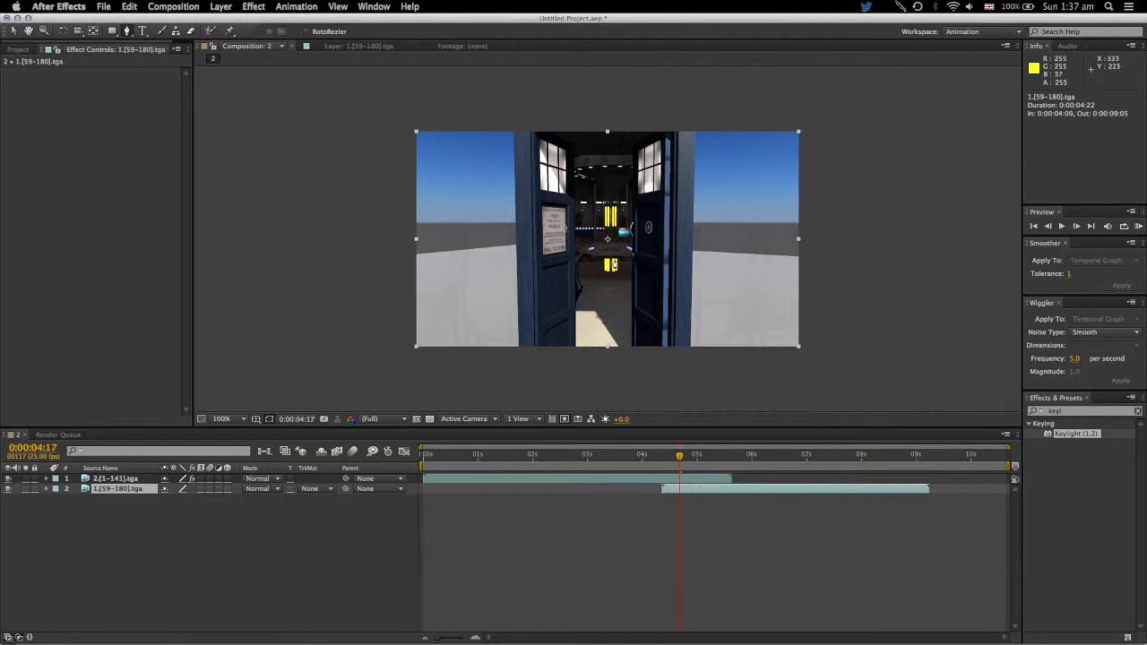
pyautogui.click(520, 119)
pyautogui.click(526, 358)
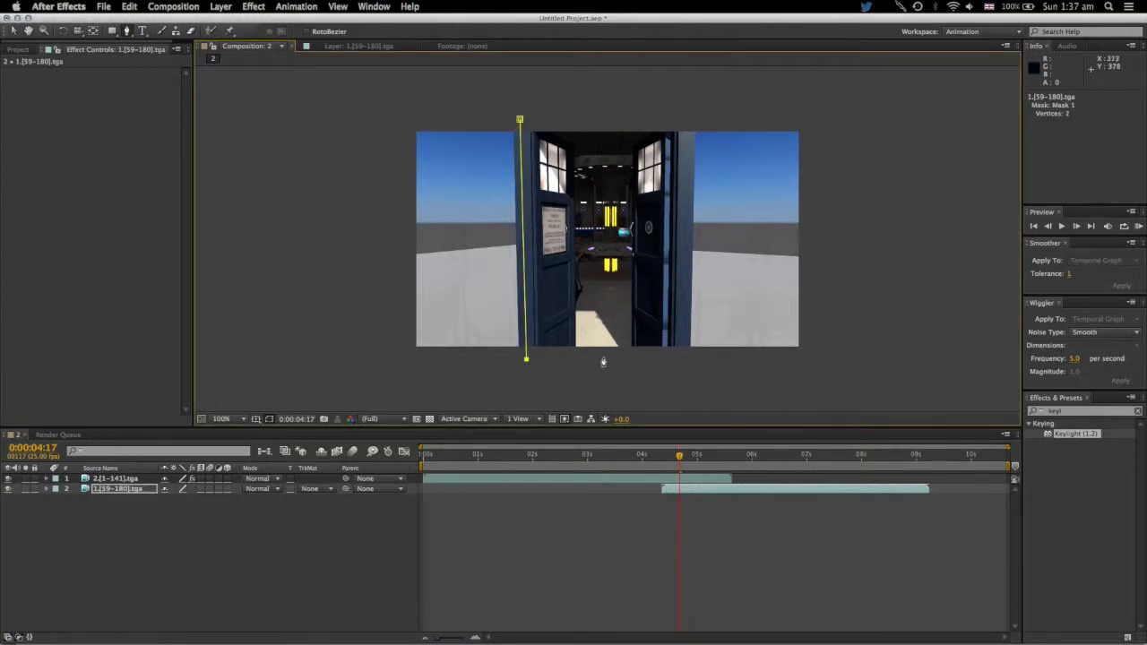
pyautogui.click(683, 360)
pyautogui.click(687, 120)
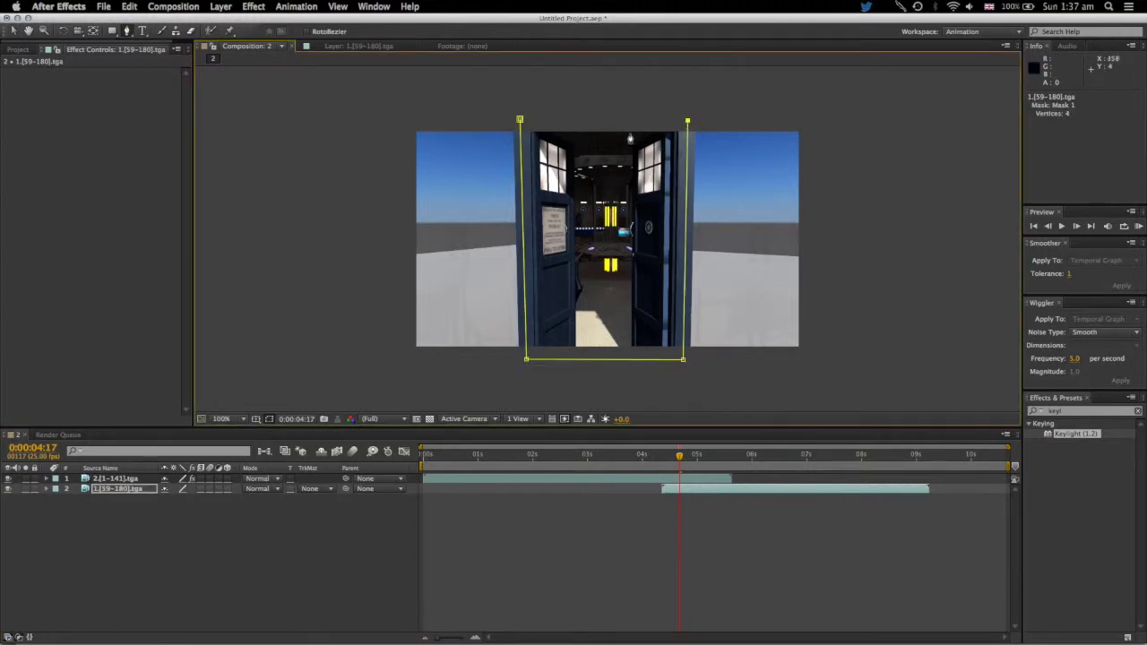
pyautogui.click(521, 120)
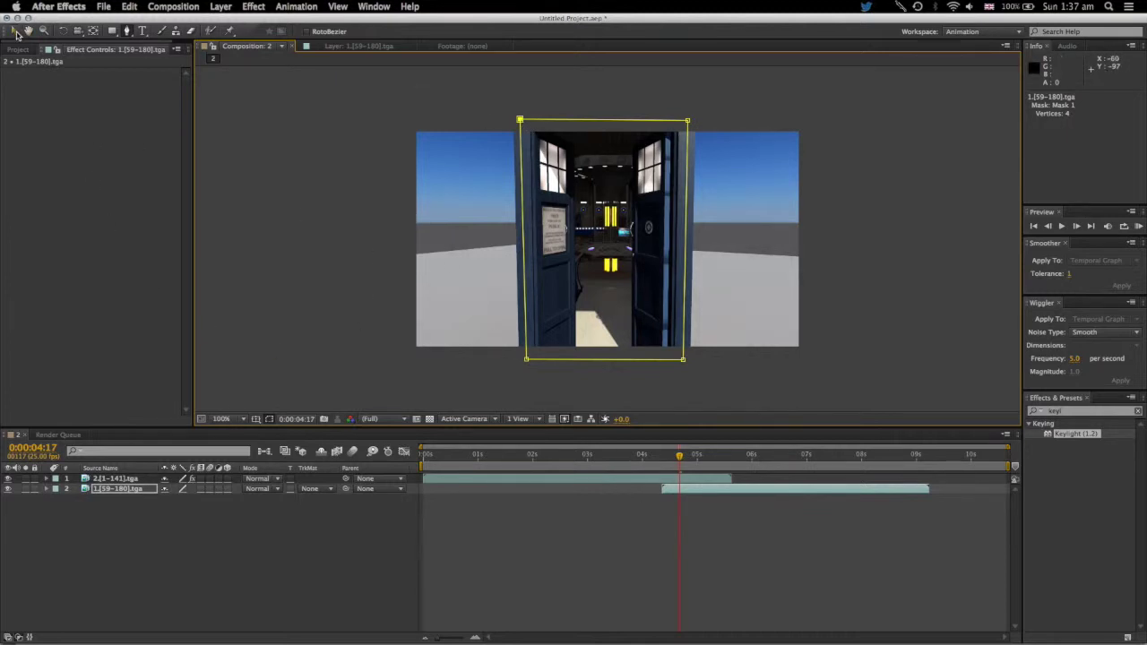
pyautogui.click(16, 32)
pyautogui.click(963, 315)
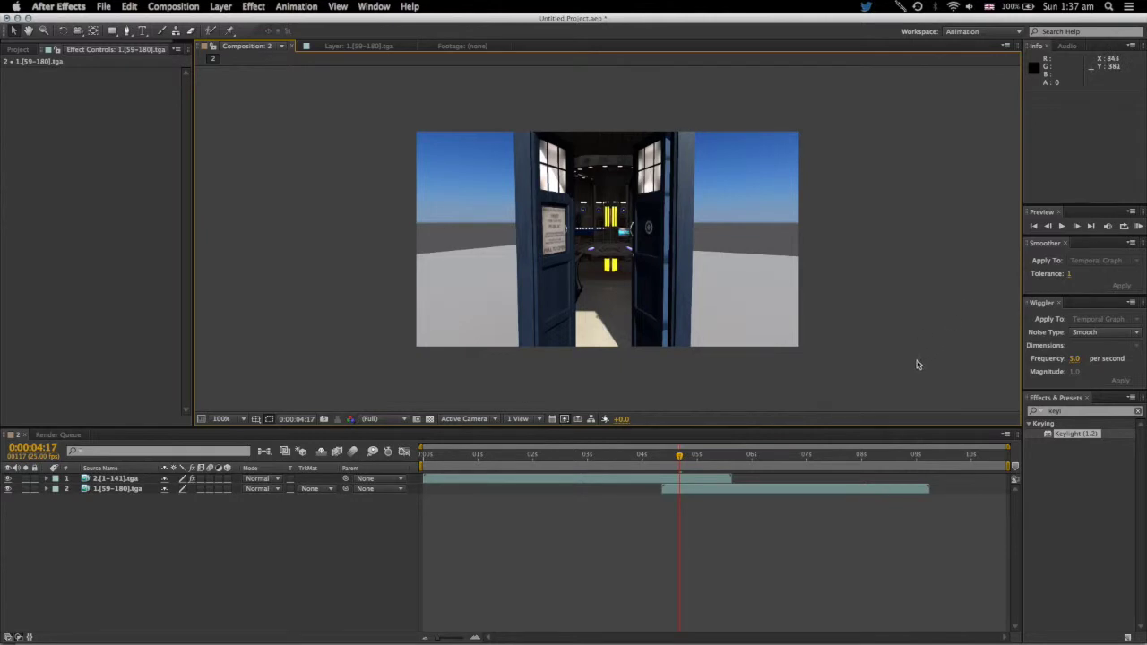
pyautogui.moveTo(717, 463)
pyautogui.mouseDown()
pyautogui.moveTo(730, 459)
pyautogui.moveTo(666, 461)
pyautogui.moveTo(731, 478)
pyautogui.mouseUp()
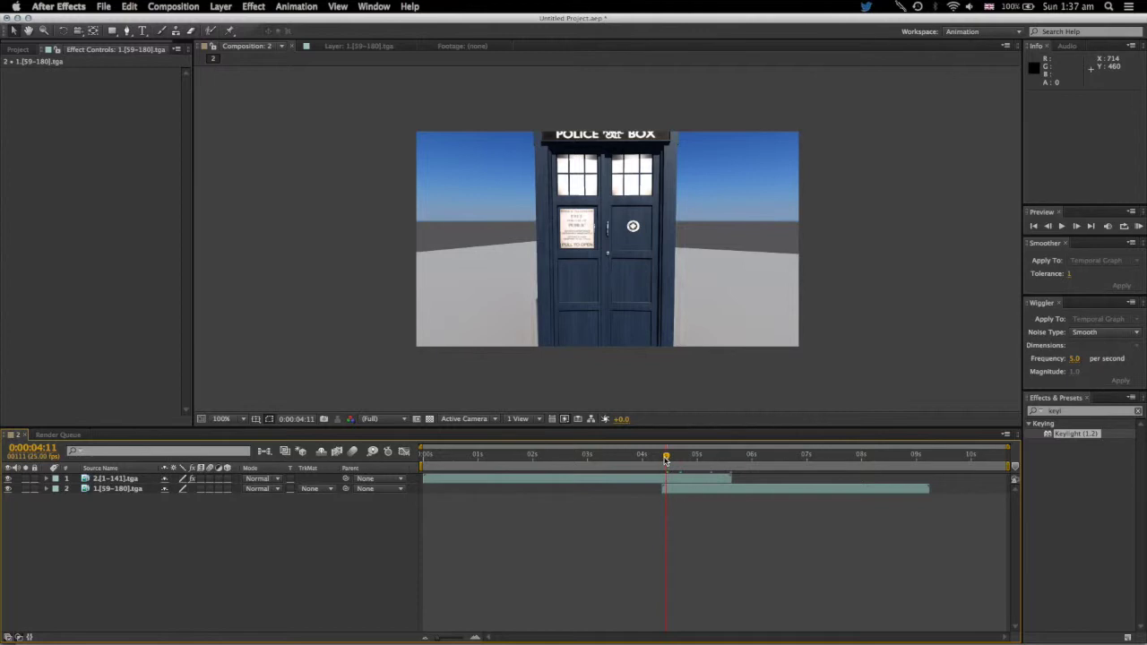
# Keyframe Mask 1's path and narrow the mask onto the police box.
pyautogui.click(47, 489)
pyautogui.click(55, 499)
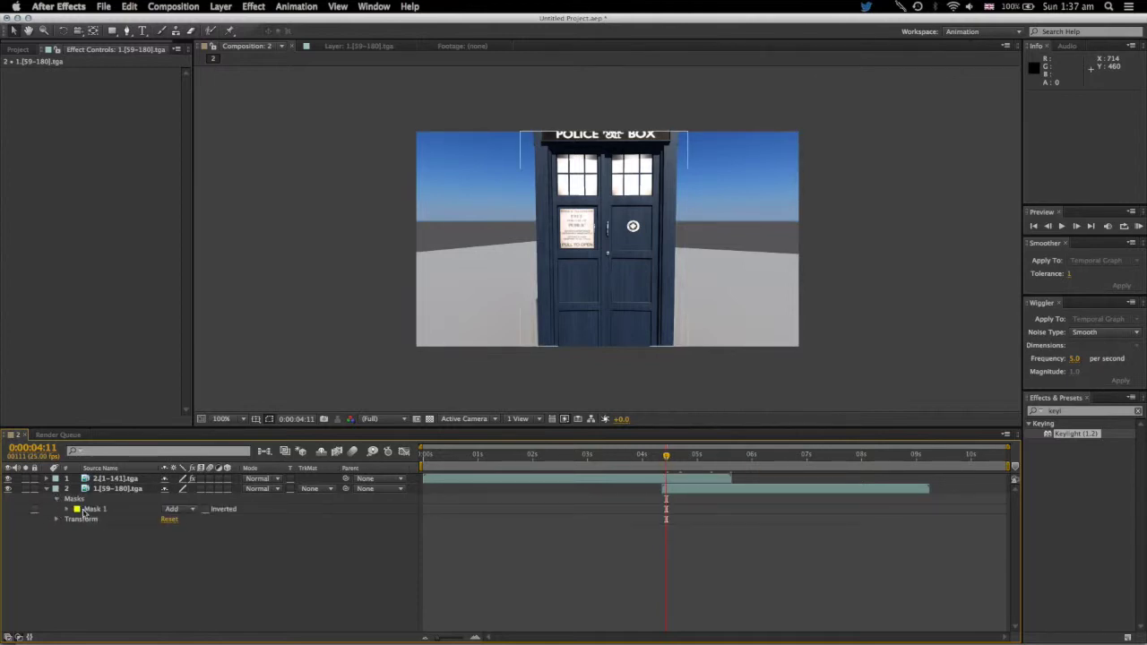
pyautogui.click(68, 509)
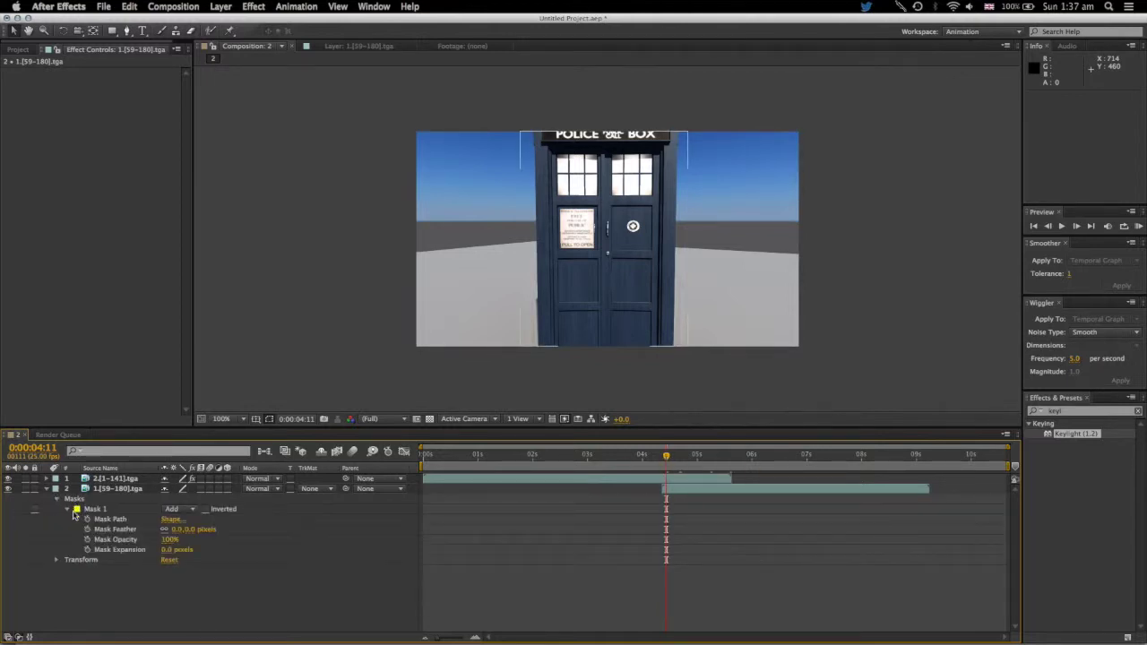
pyautogui.click(87, 519)
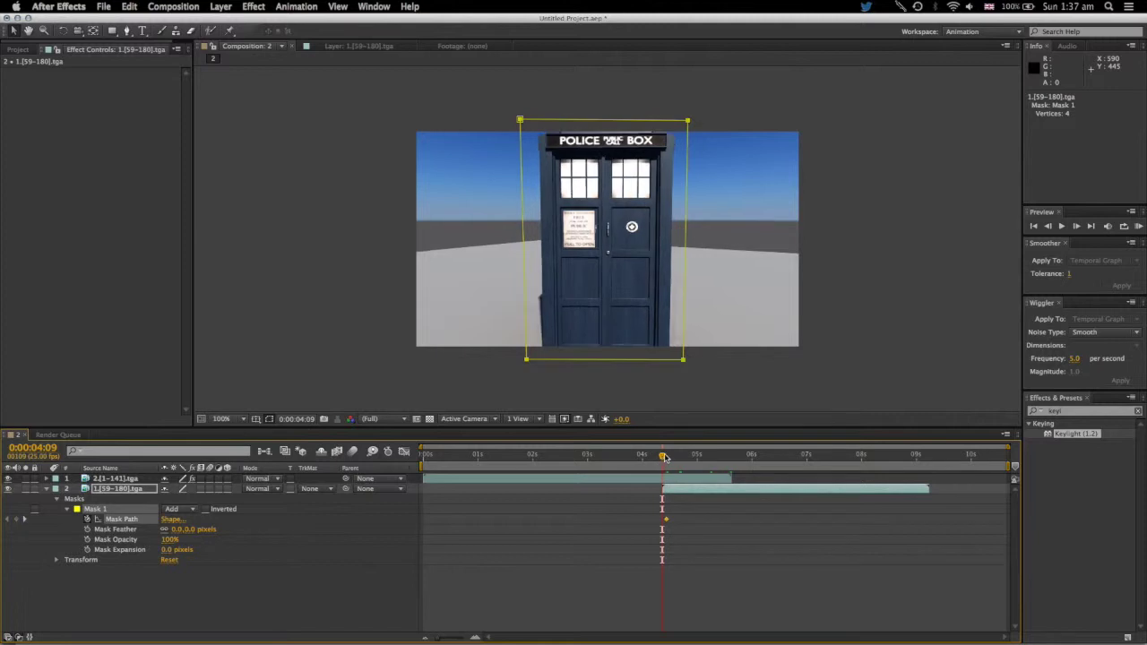
pyautogui.doubleClick(688, 122)
pyautogui.moveTo(688, 240); pyautogui.dragTo(668, 240)
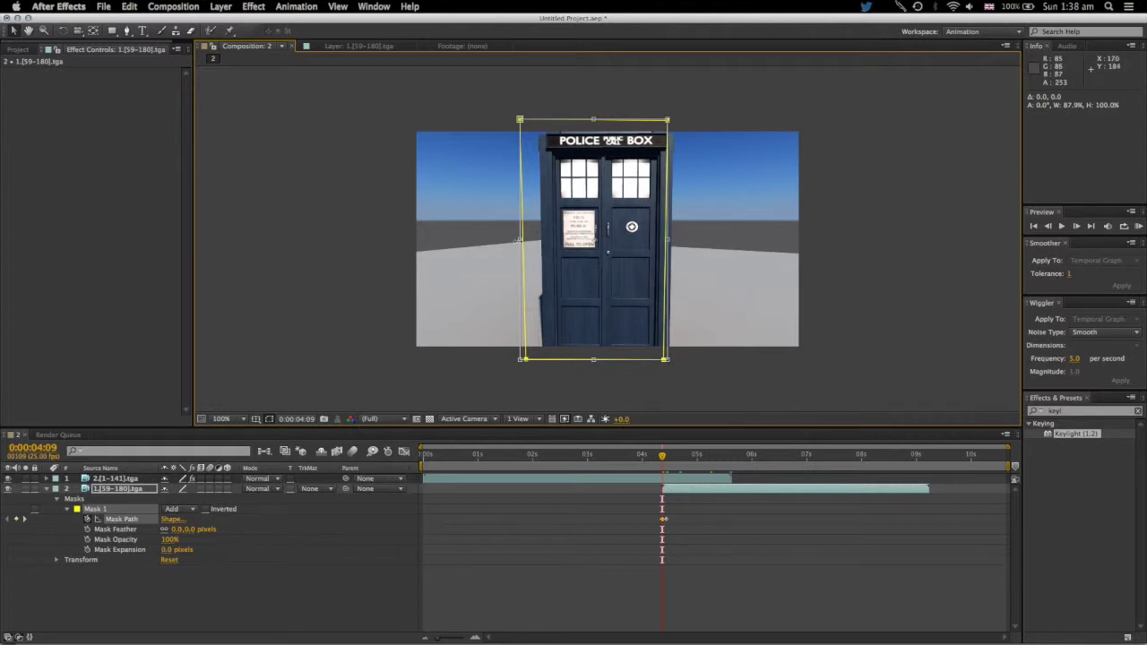
pyautogui.moveTo(518, 240); pyautogui.dragTo(545, 240)
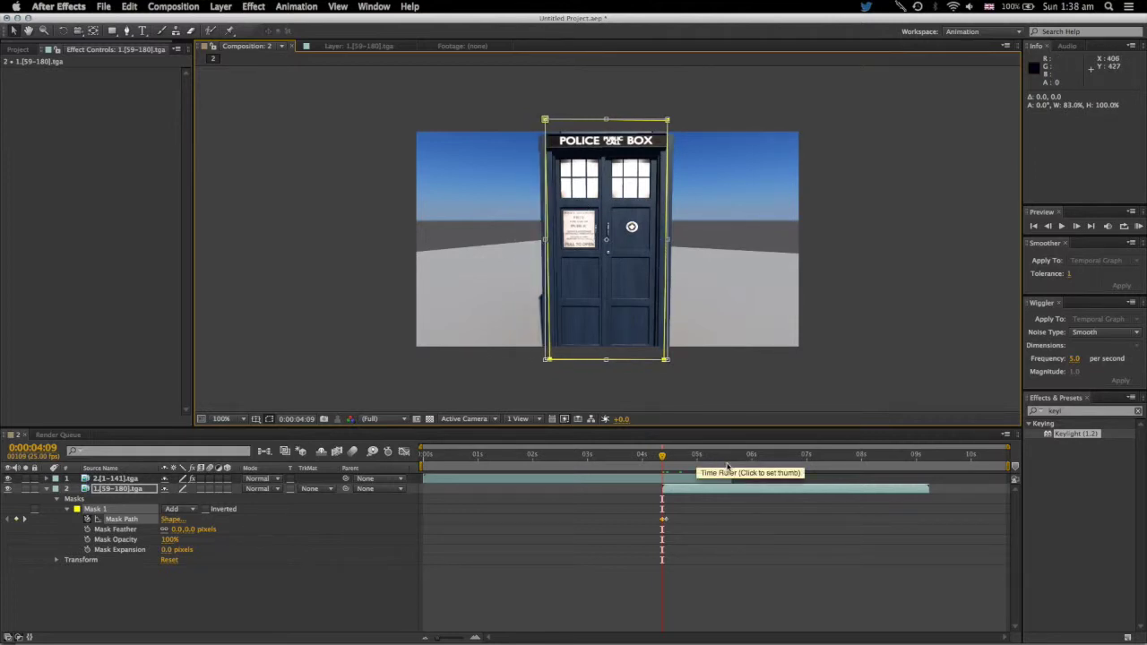
# At 5:02, widen the mask across the open doorway, then undo those edits.
pyautogui.click(672, 458)
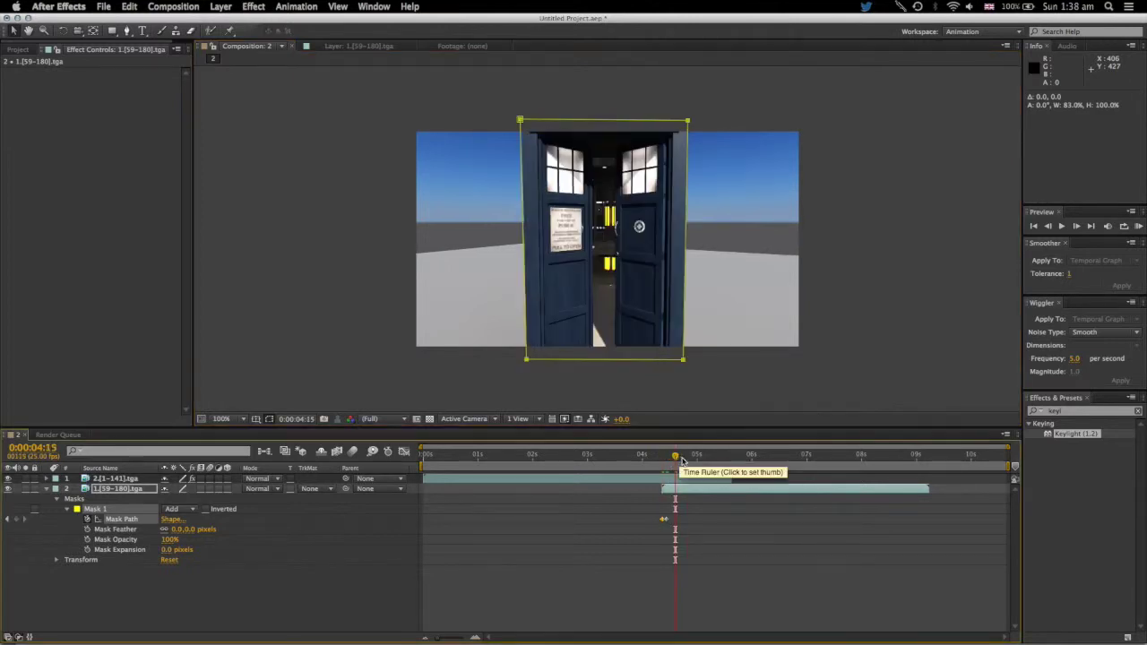
pyautogui.click(701, 459)
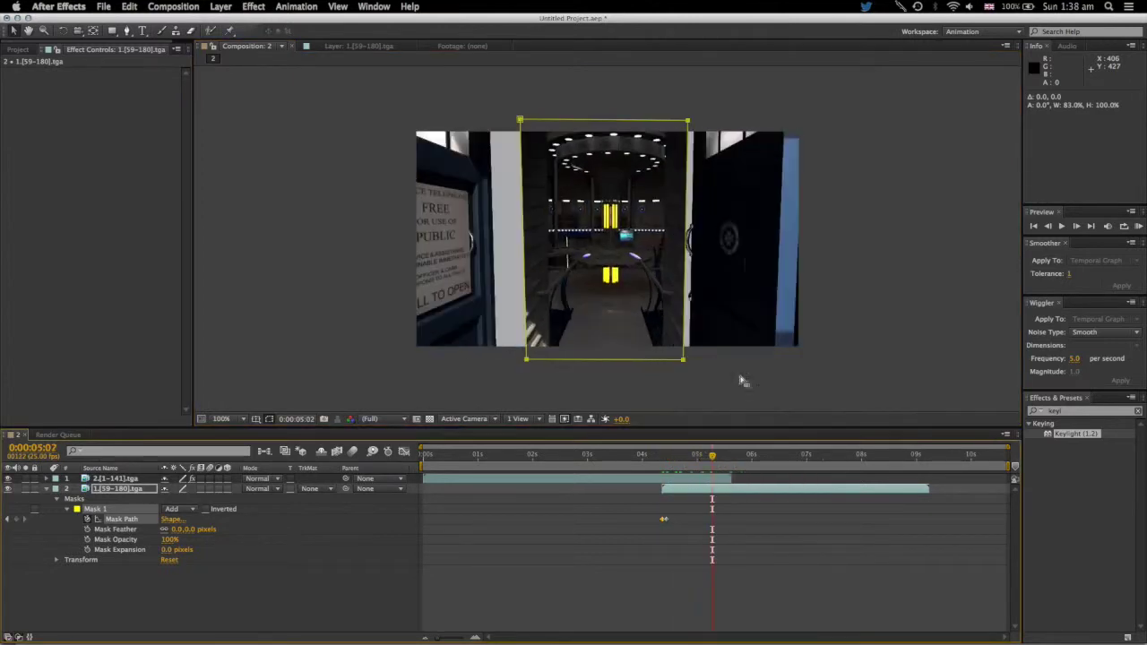
pyautogui.doubleClick(682, 362)
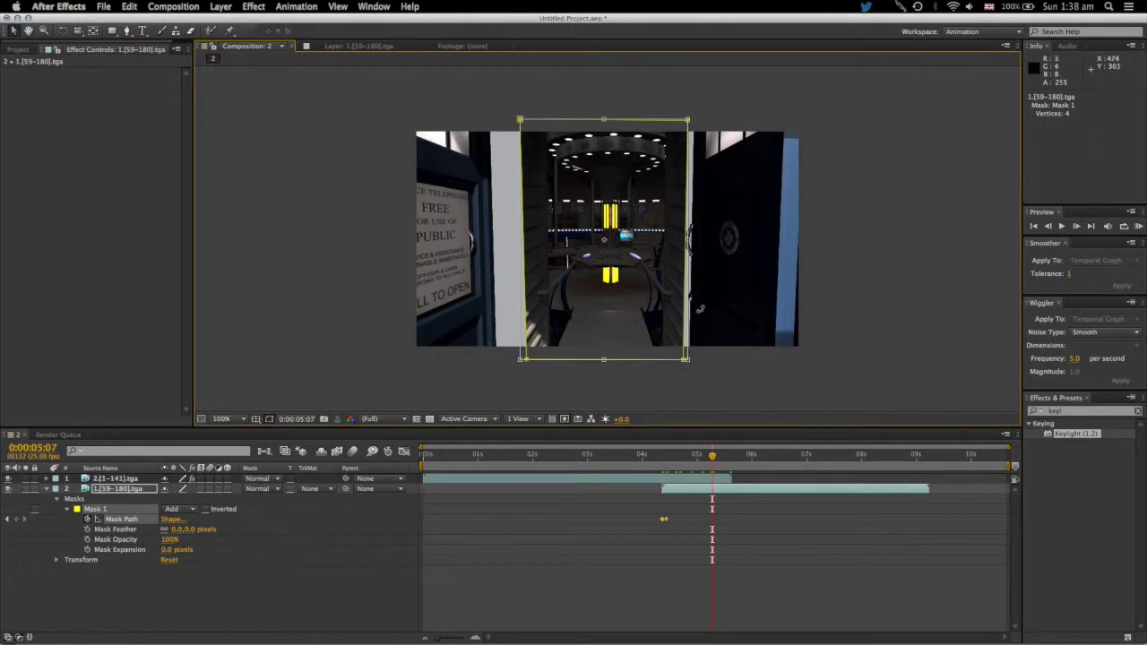
pyautogui.moveTo(688, 239); pyautogui.dragTo(813, 239)
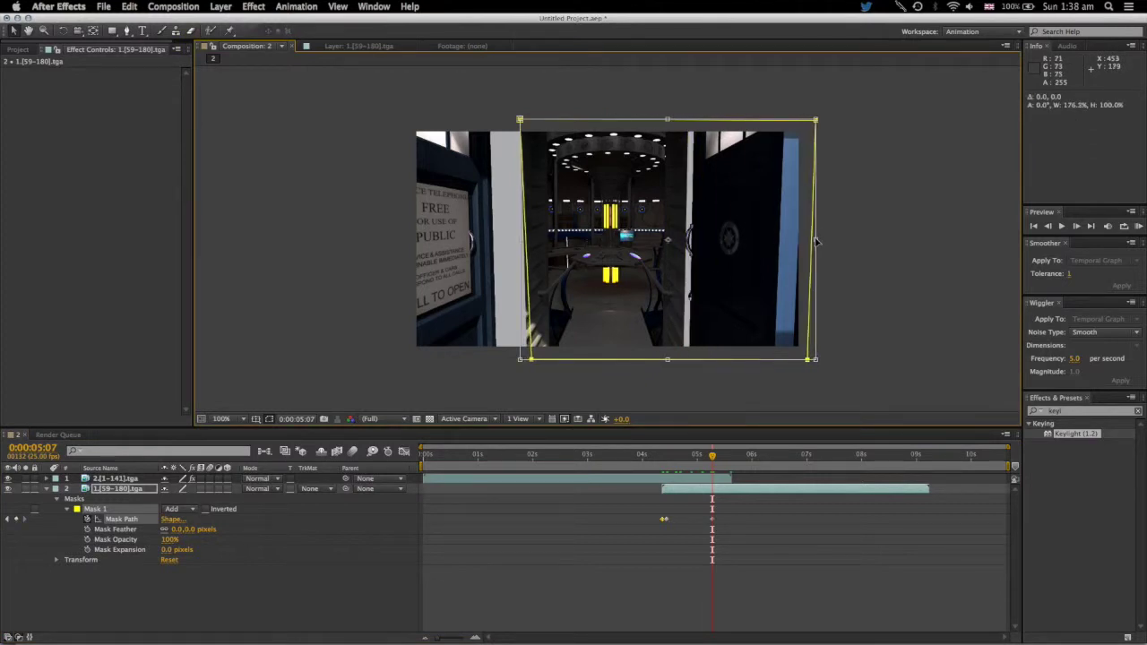
pyautogui.moveTo(525, 240); pyautogui.dragTo(395, 239)
pyautogui.moveTo(685, 459)
pyautogui.mouseDown()
pyautogui.moveTo(673, 459)
pyautogui.moveTo(689, 459)
pyautogui.mouseUp()
pyautogui.press('super+z')
pyautogui.press('super+z')
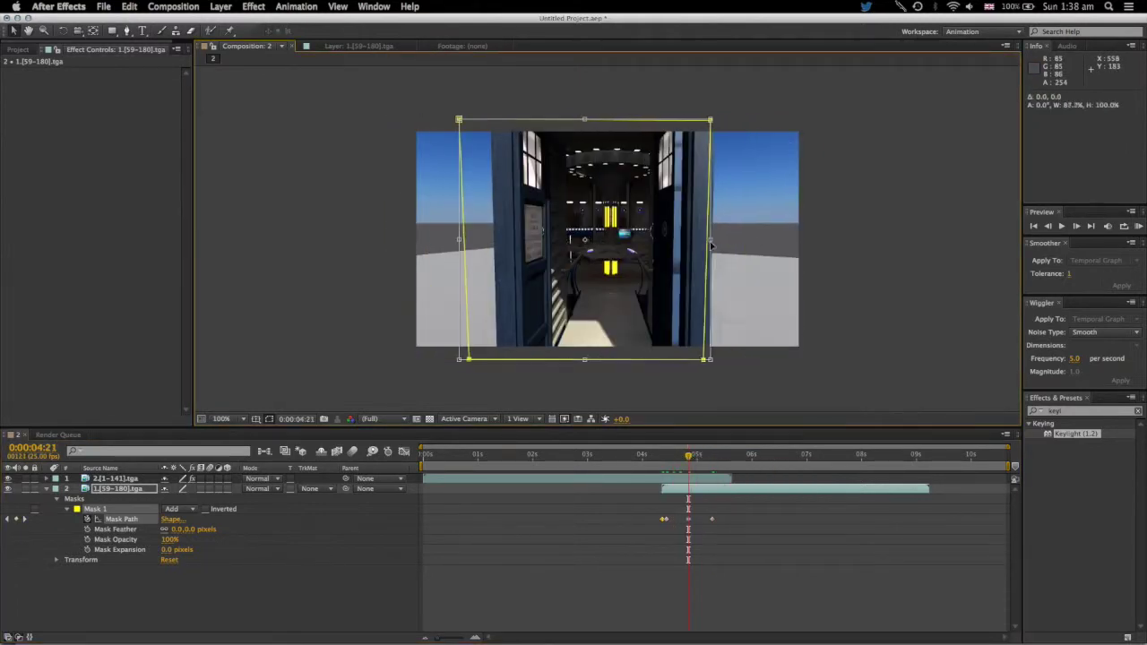
pyautogui.press('super+z')
pyautogui.press('super+z')
pyautogui.press('super+z')
# Refit the mask's left and right edges to the police box at the closed-door frame.
pyautogui.moveTo(676, 456); pyautogui.dragTo(669, 458)
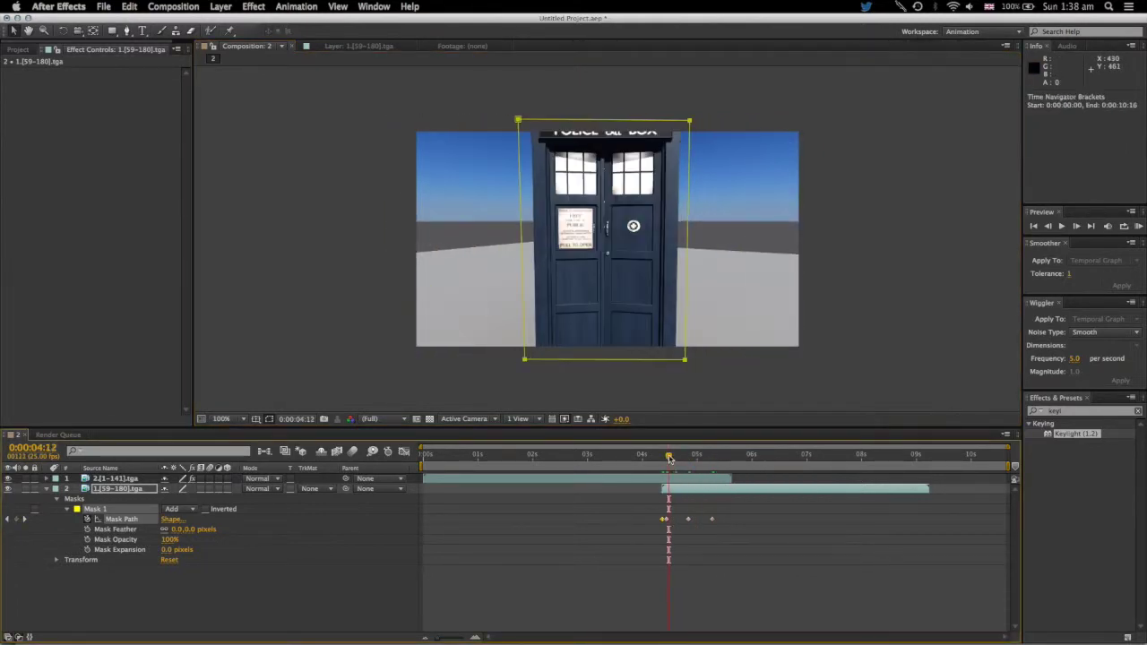
pyautogui.doubleClick(524, 125)
pyautogui.moveTo(519, 224); pyautogui.dragTo(536, 224)
pyautogui.moveTo(689, 224); pyautogui.dragTo(672, 224)
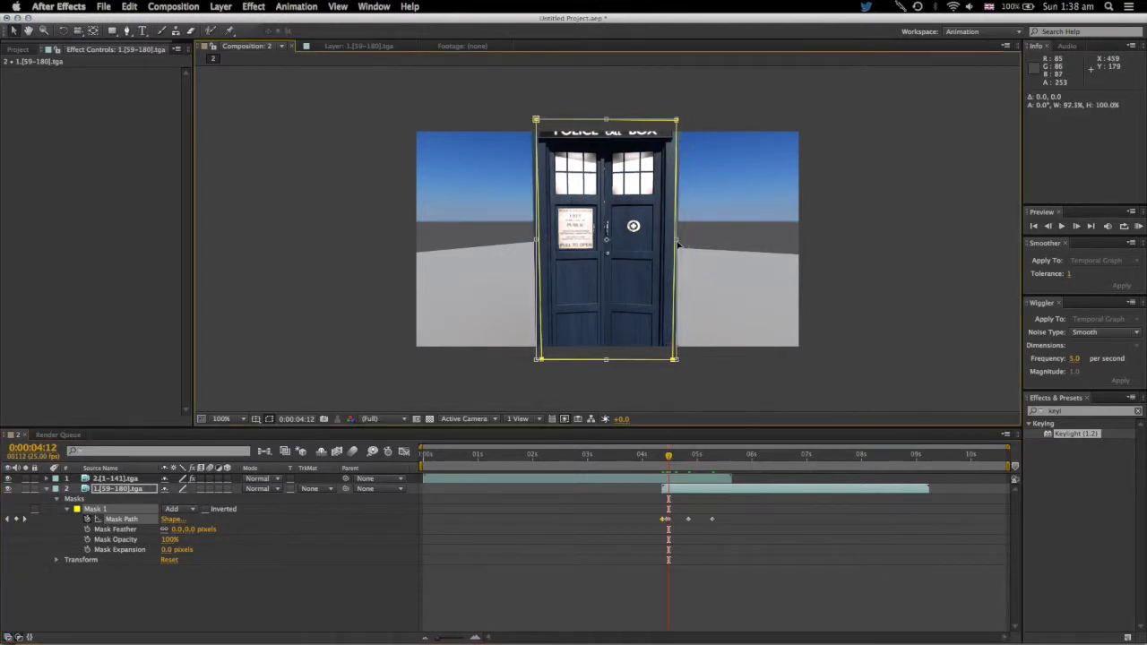
pyautogui.moveTo(683, 469); pyautogui.dragTo(797, 464)
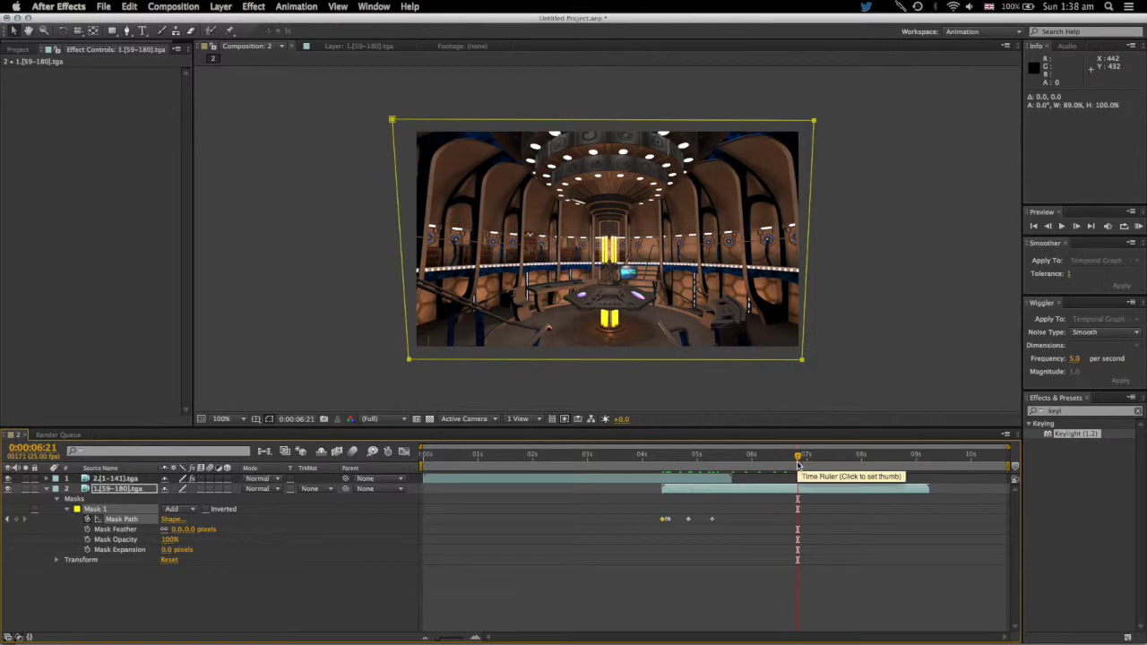
pyautogui.click(1139, 228)
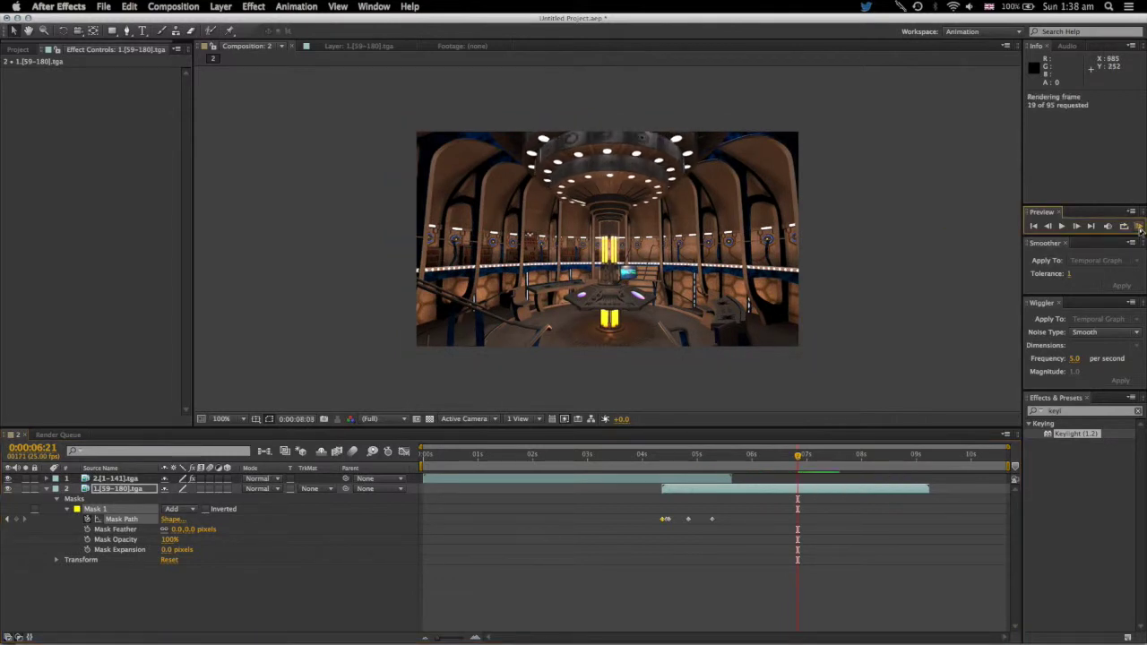
pyautogui.click(1064, 232)
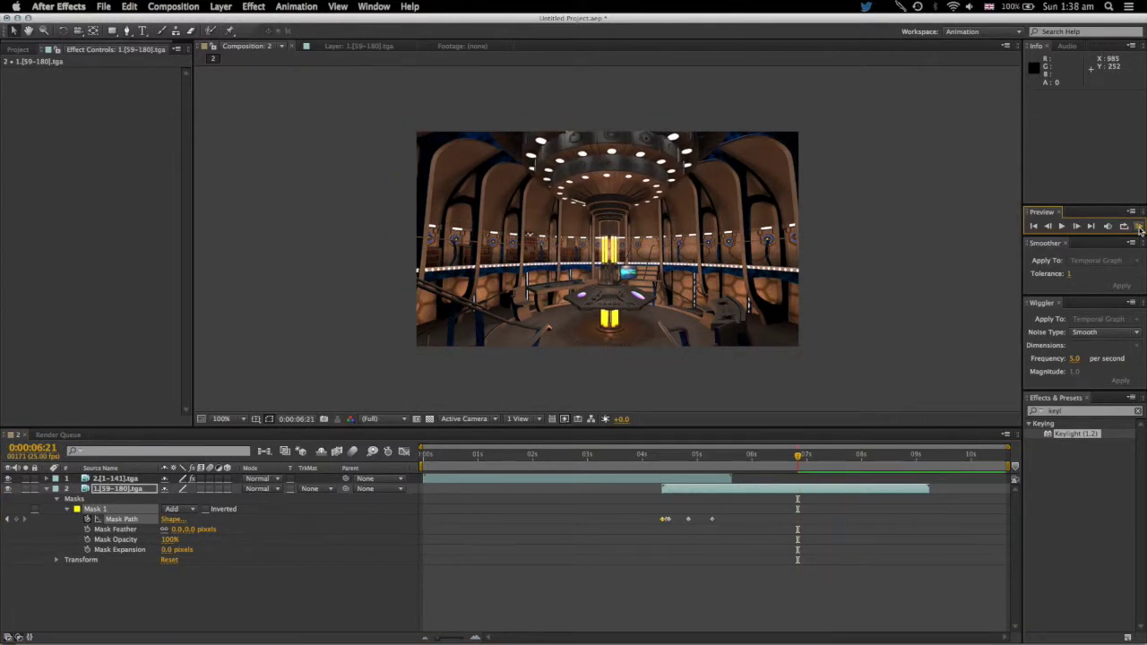
pyautogui.click(1035, 228)
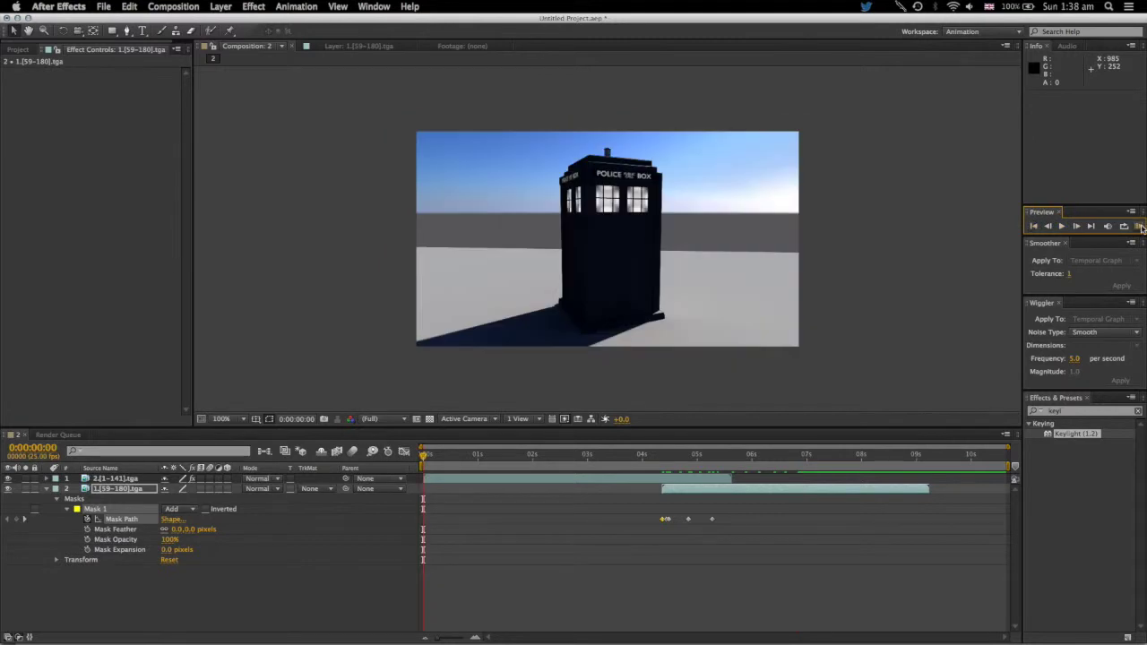
pyautogui.click(1139, 227)
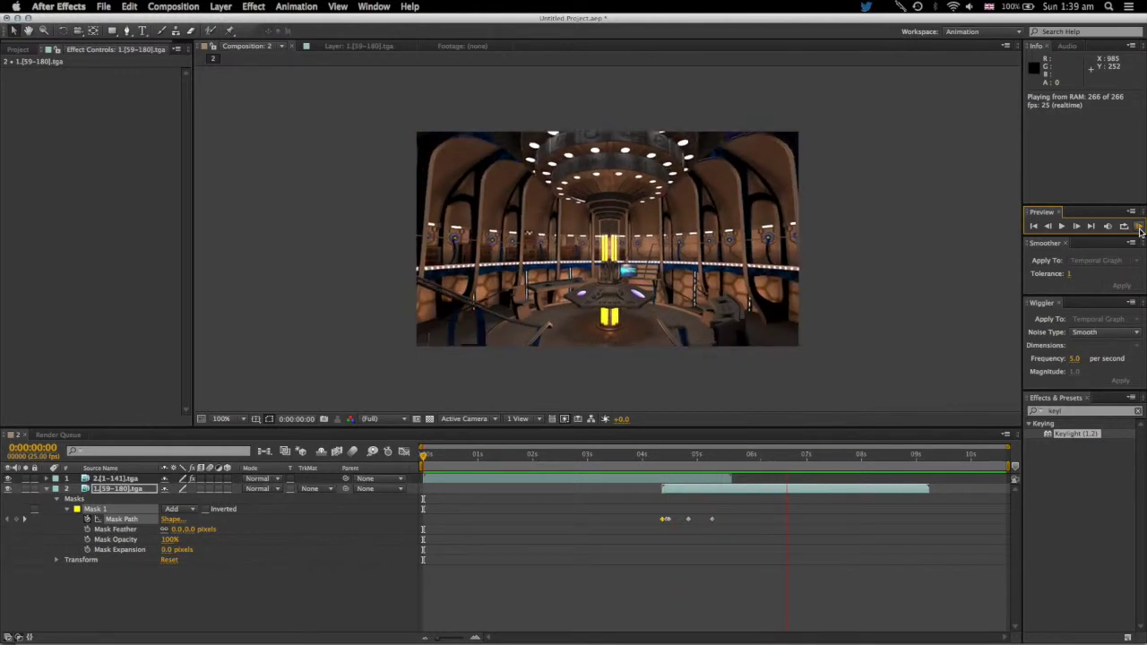
pyautogui.click(1140, 232)
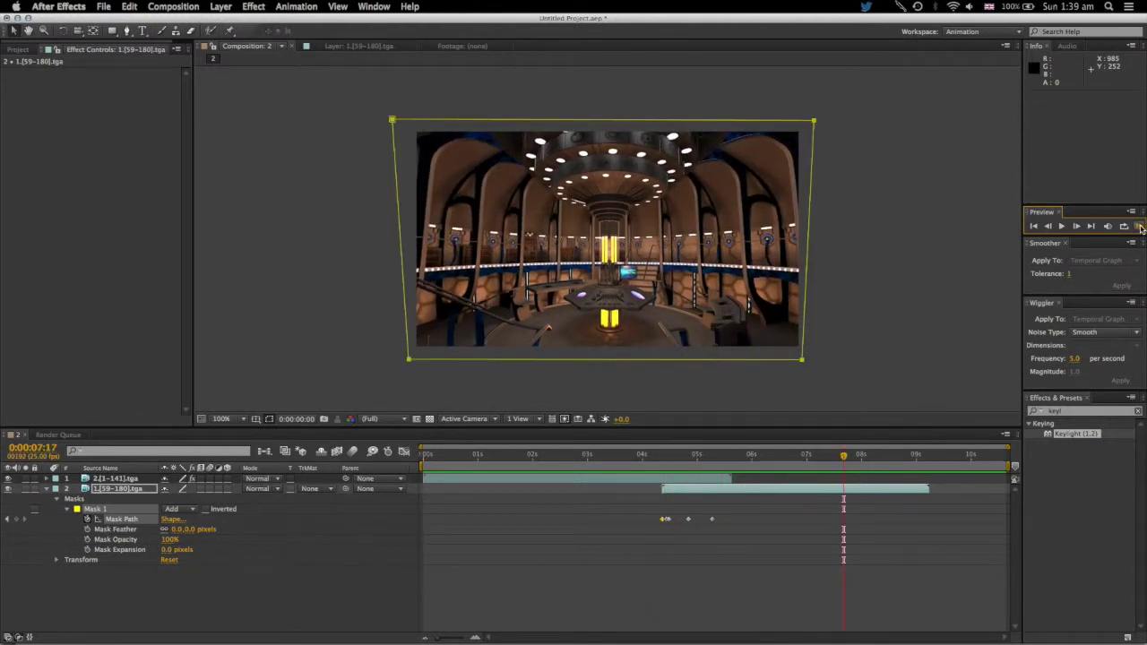
# Add a new adjustment layer and apply the Brightness & Contrast effect to it.
pyautogui.click(219, 6)
pyautogui.moveTo(227, 21)
pyautogui.click(405, 95)
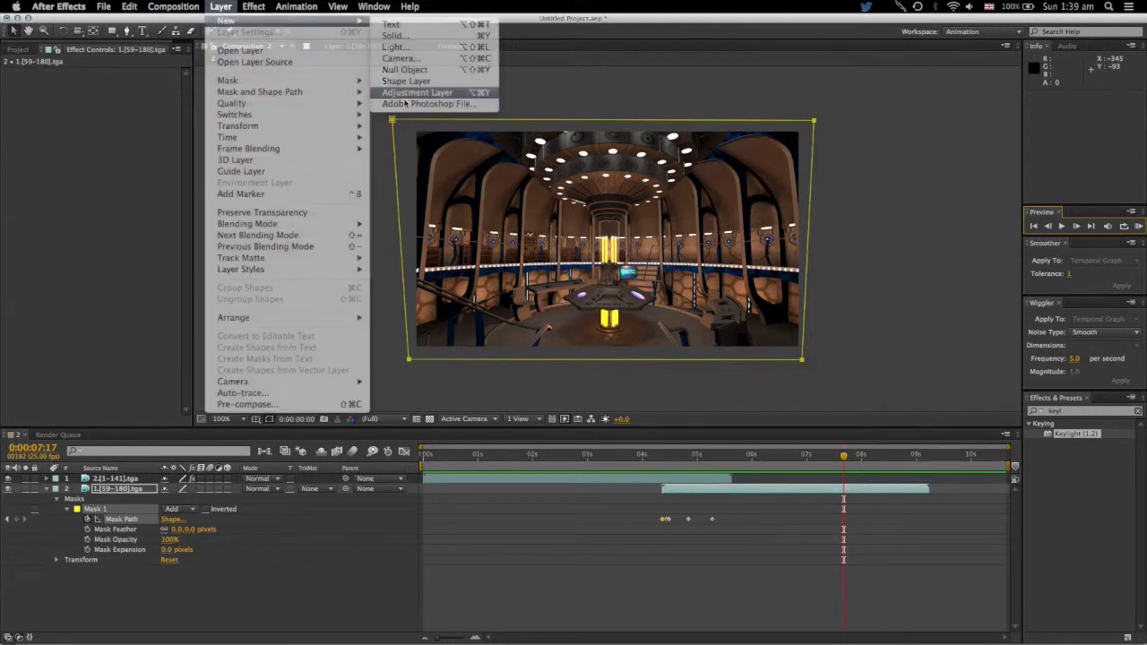
pyautogui.click(1075, 410)
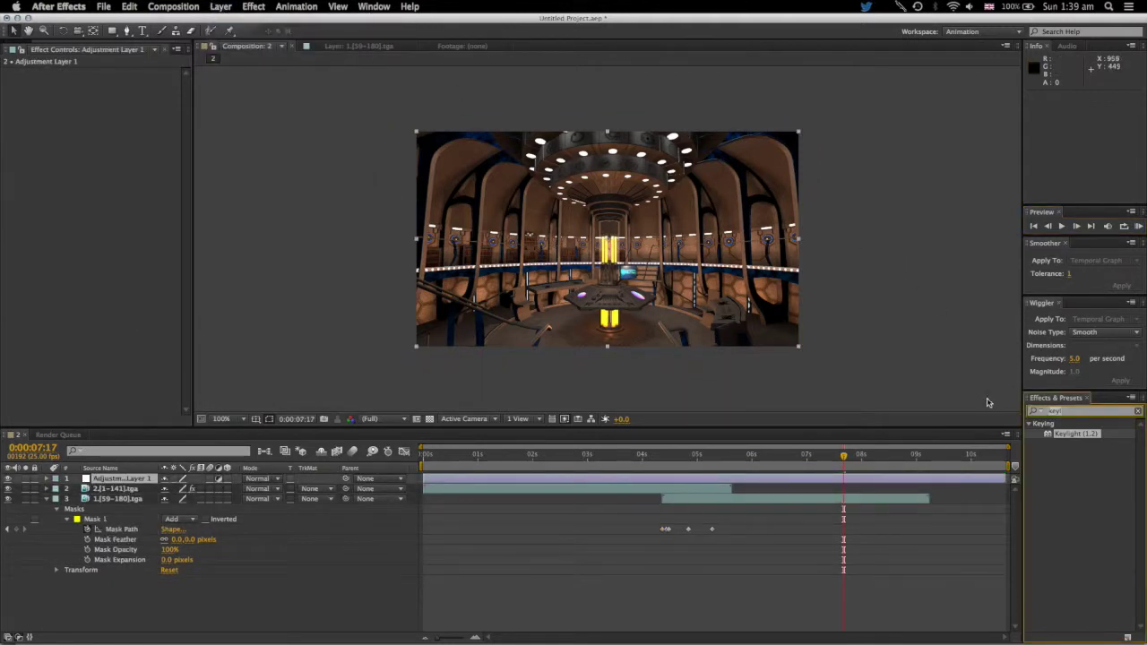
pyautogui.write('brigh')
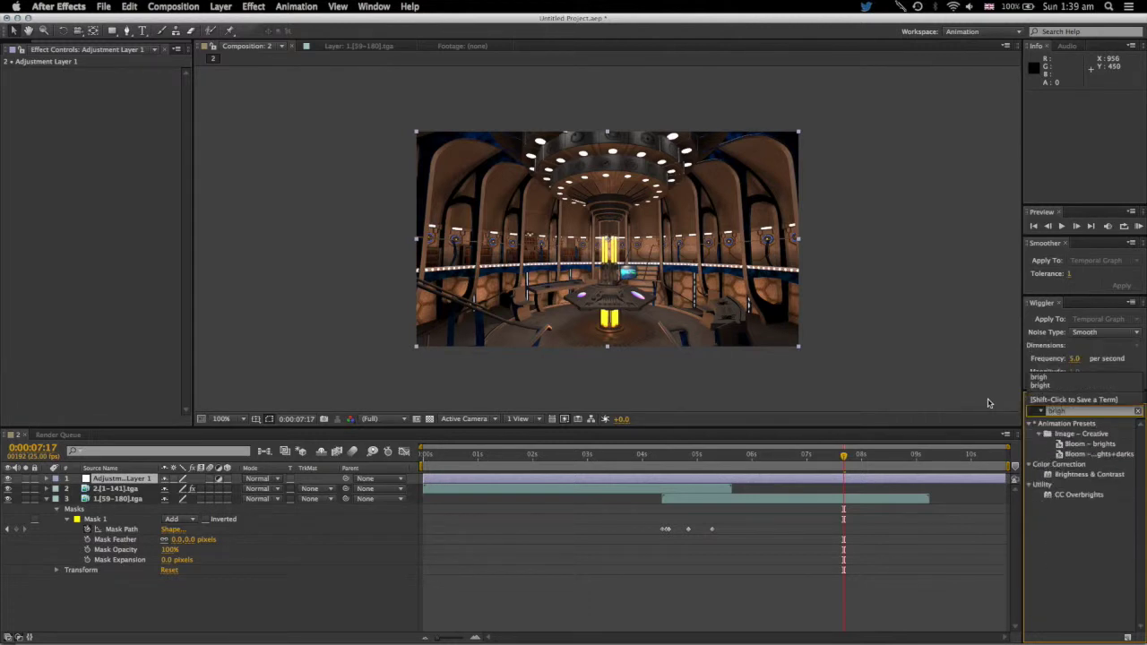
pyautogui.click(1089, 474)
pyautogui.keyDown('shift'); pyautogui.click(1078, 494); pyautogui.keyUp('shift')
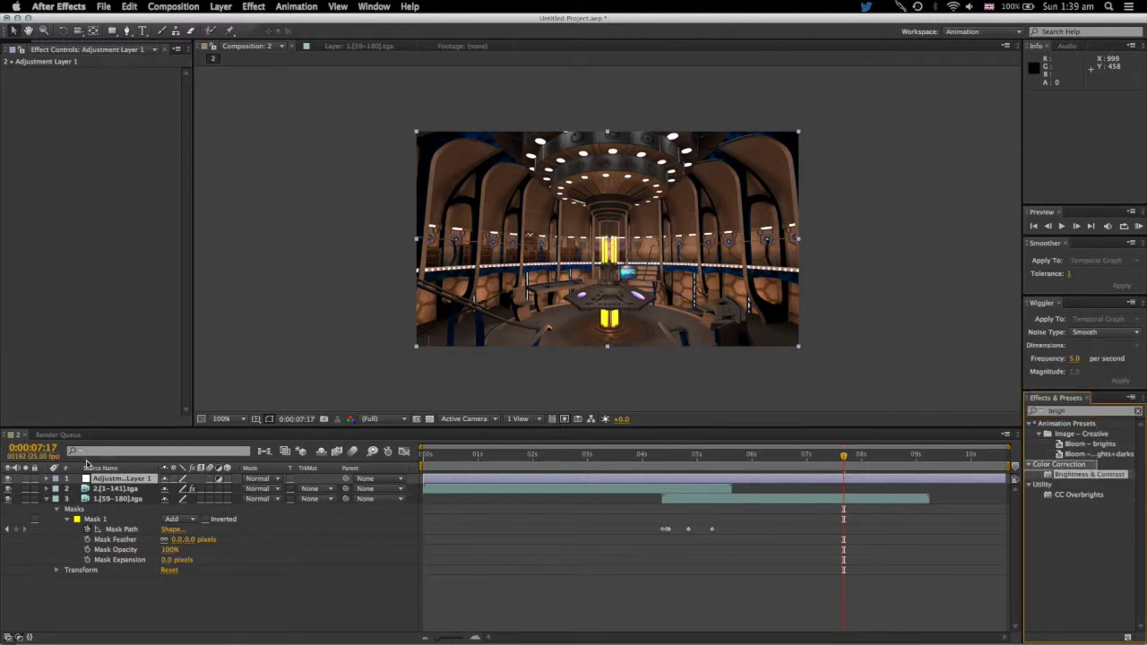
pyautogui.moveTo(1077, 494); pyautogui.dragTo(952, 512)
pyautogui.moveTo(1089, 474); pyautogui.dragTo(162, 133)
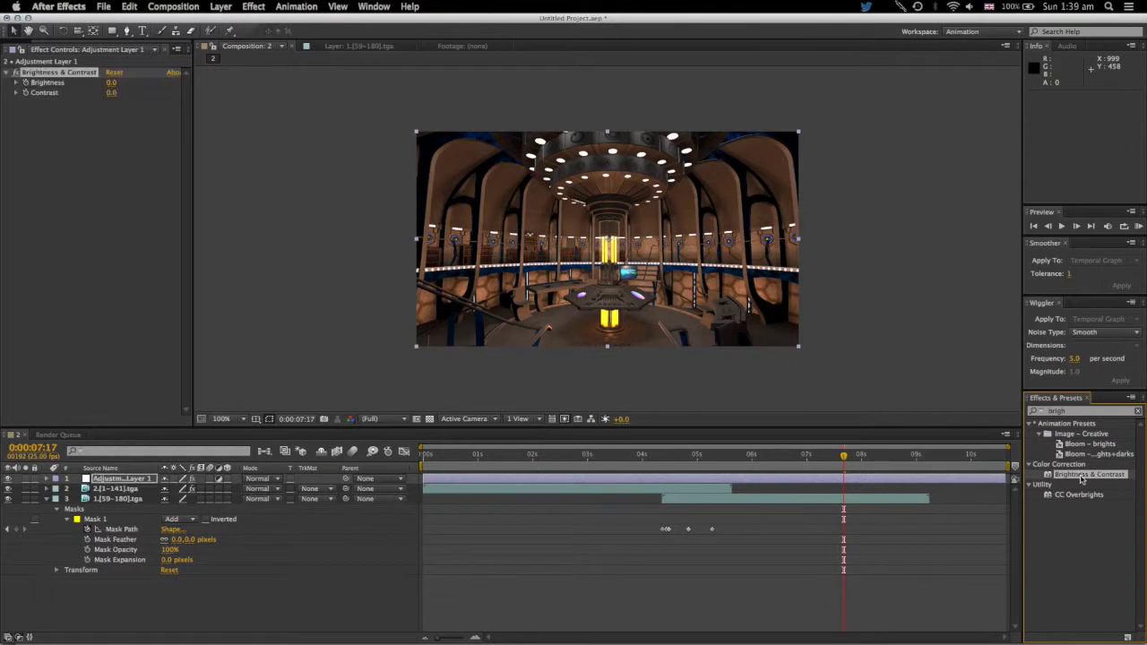
# Test Brightness at 20, settle on -15, and scrub the door-opening section to check.
pyautogui.moveTo(112, 82)
pyautogui.mouseDown()
pyautogui.moveTo(149, 88)
pyautogui.moveTo(109, 85)
pyautogui.mouseUp()
pyautogui.click(112, 82)
pyautogui.write('20')
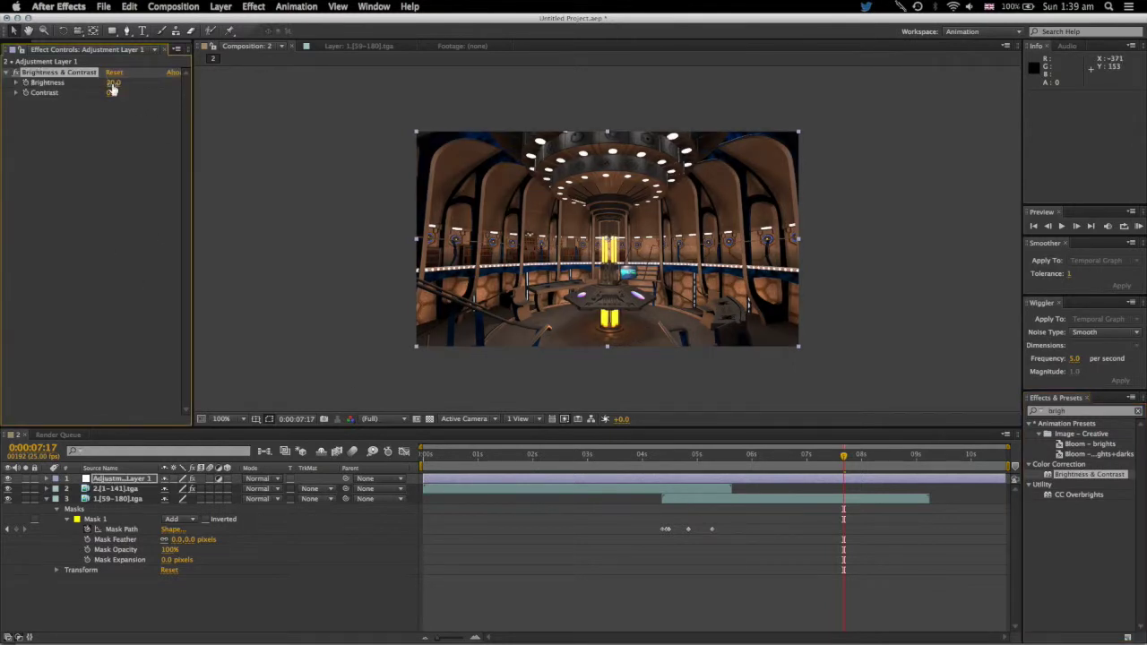
pyautogui.press('Return')
pyautogui.moveTo(112, 83); pyautogui.dragTo(117, 91)
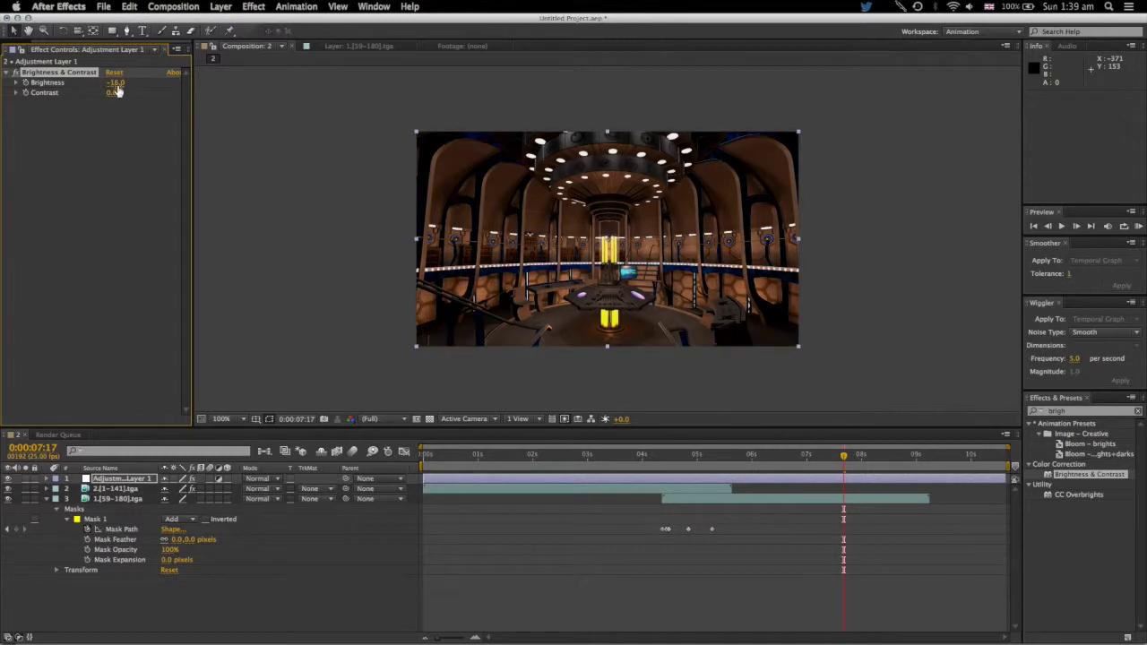
pyautogui.click(115, 82)
pyautogui.press('Return')
pyautogui.click(678, 457)
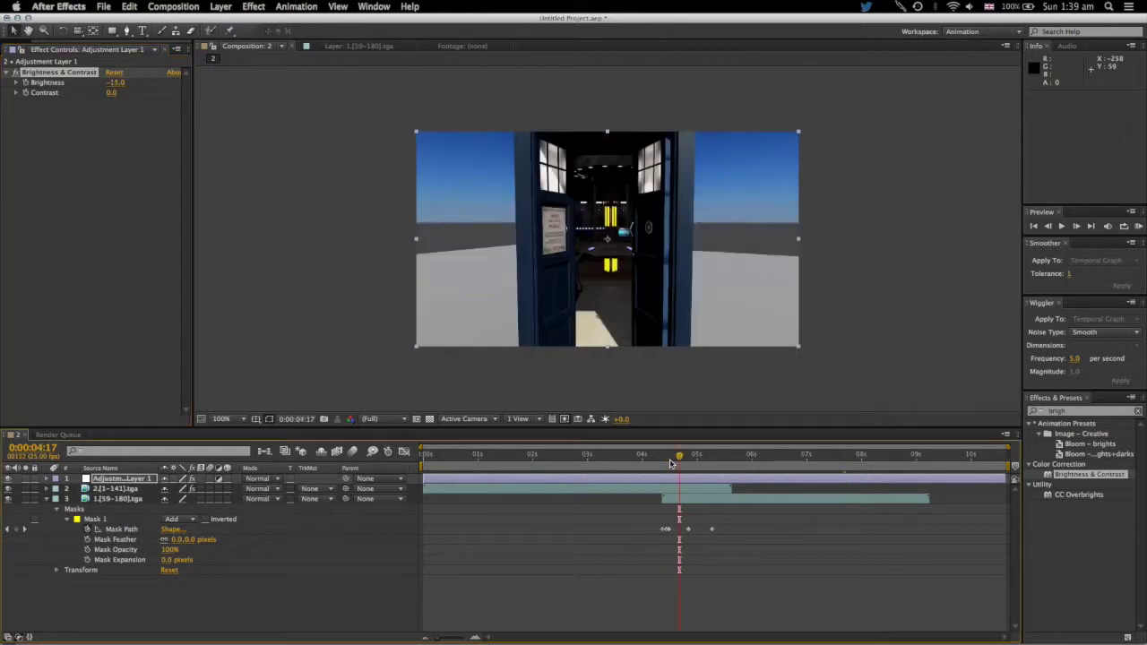
pyautogui.moveTo(654, 463); pyautogui.dragTo(740, 458)
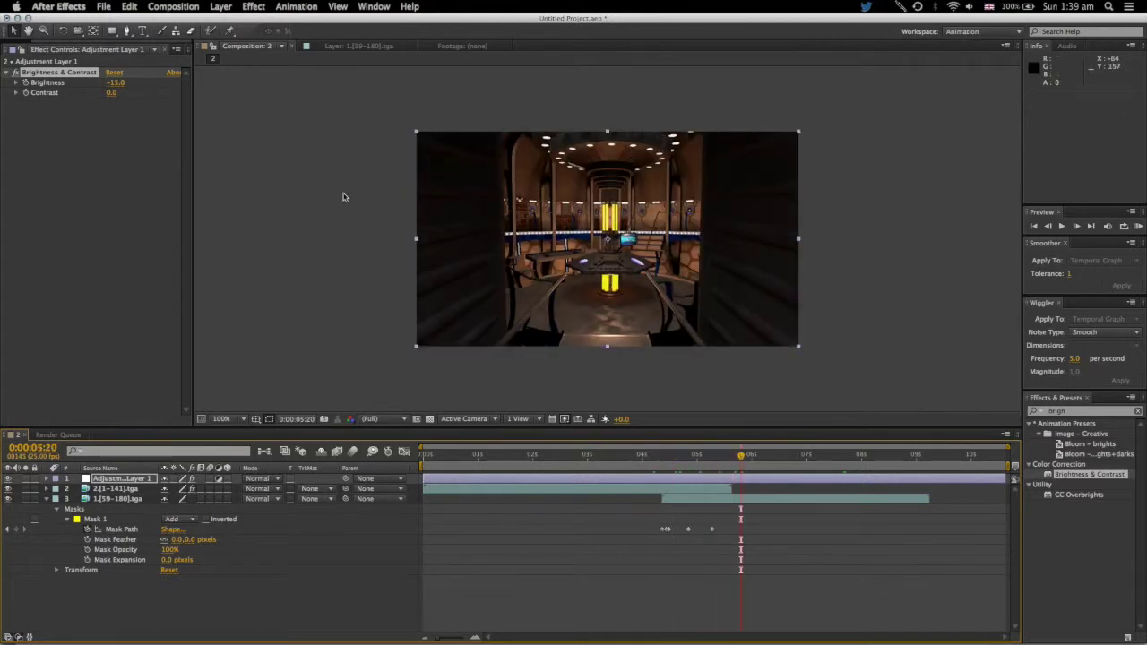
# Queue the composition with the QT_ani preset, output to TARDIS.mov, and render it.
pyautogui.click(204, 6)
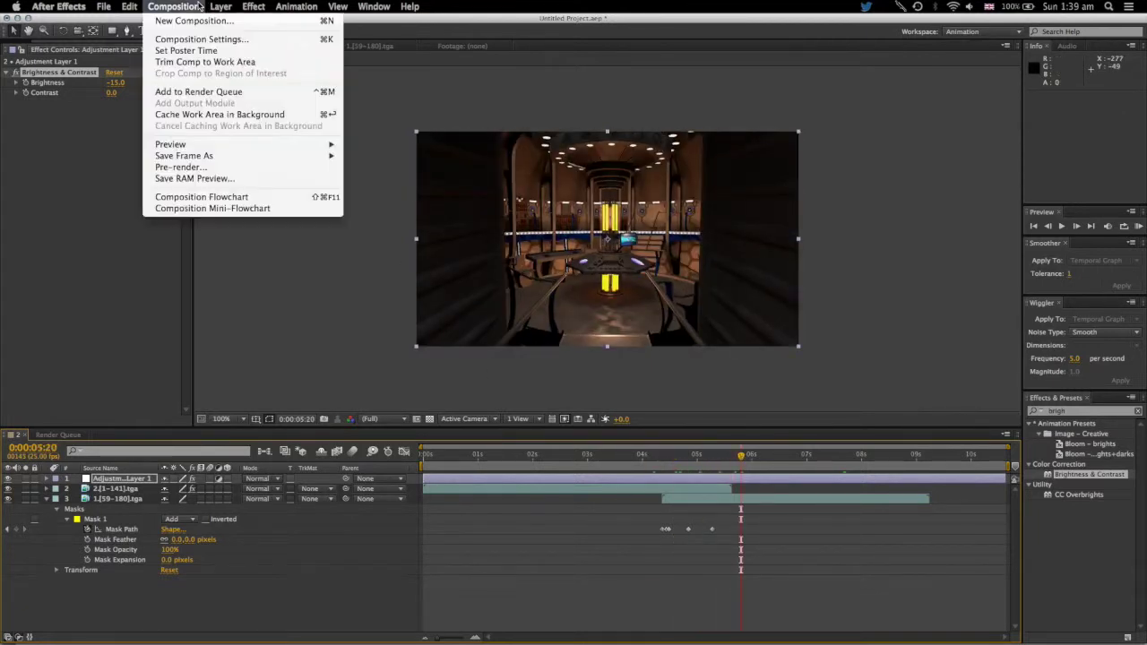
pyautogui.click(222, 91)
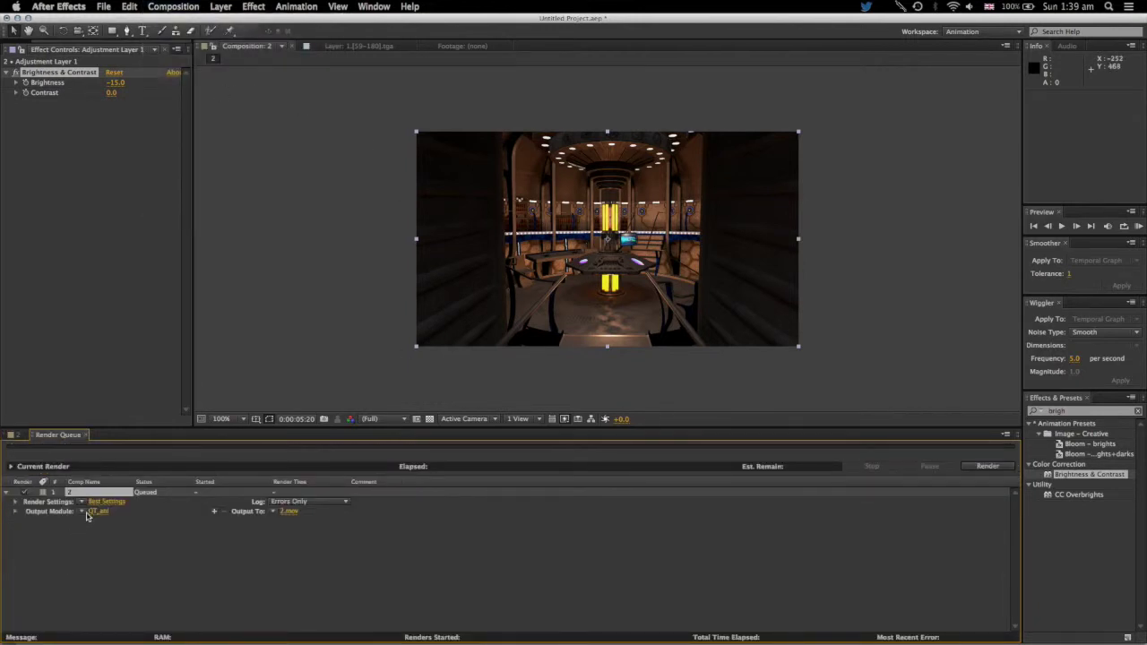
pyautogui.click(95, 511)
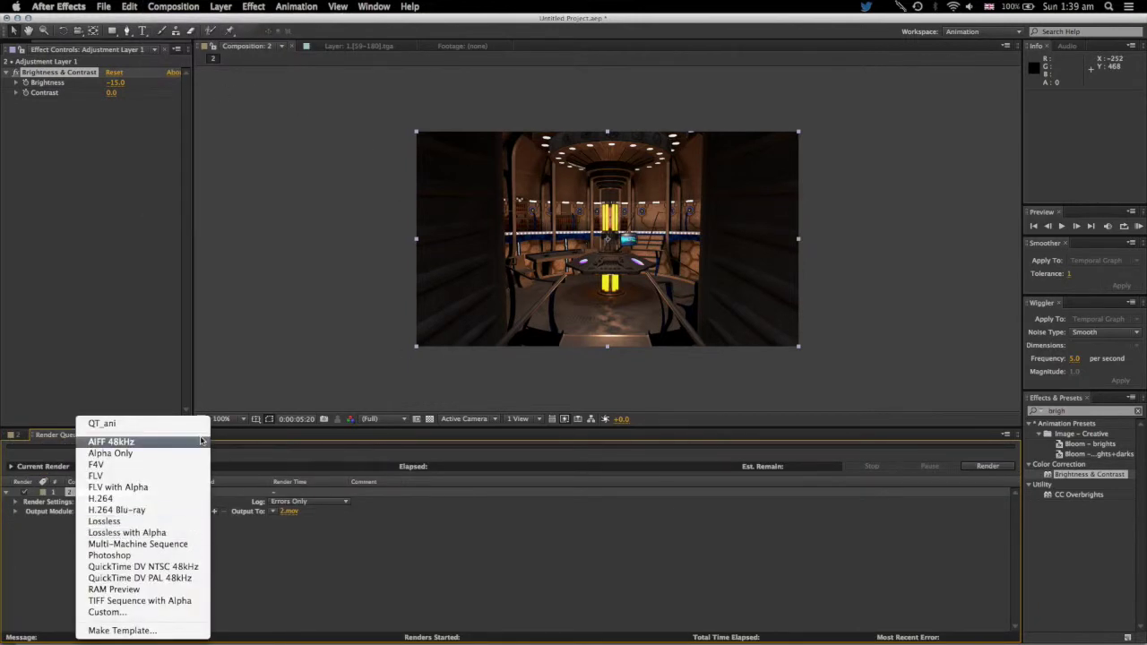
pyautogui.click(252, 582)
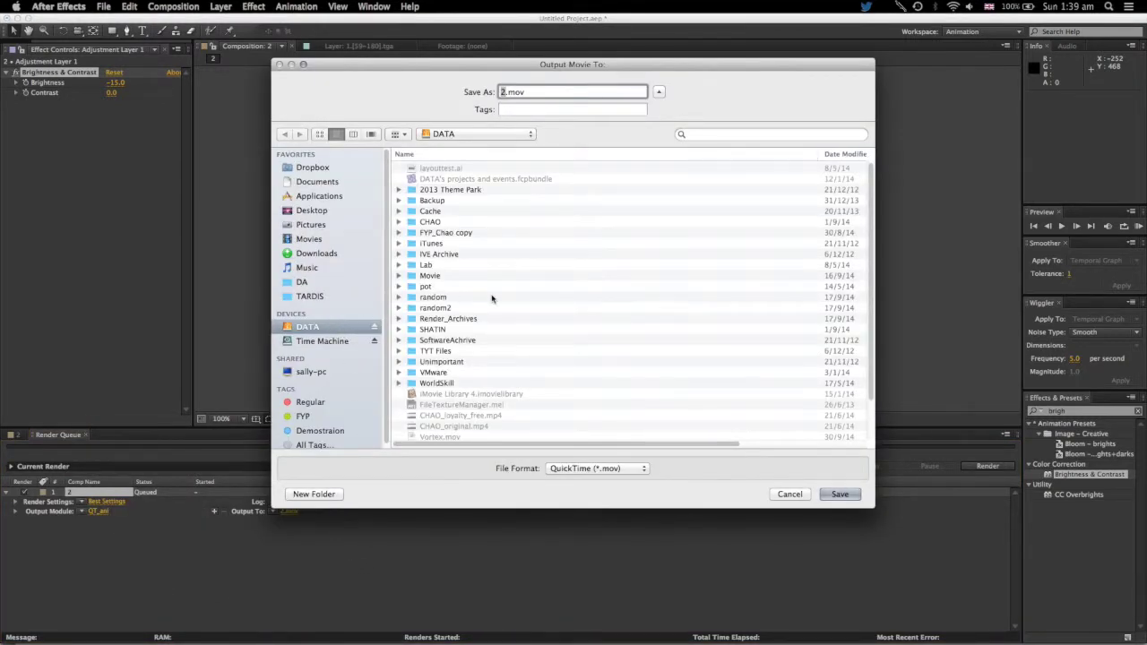
pyautogui.write('TARD')
pyautogui.write('IS')
pyautogui.press('Return')
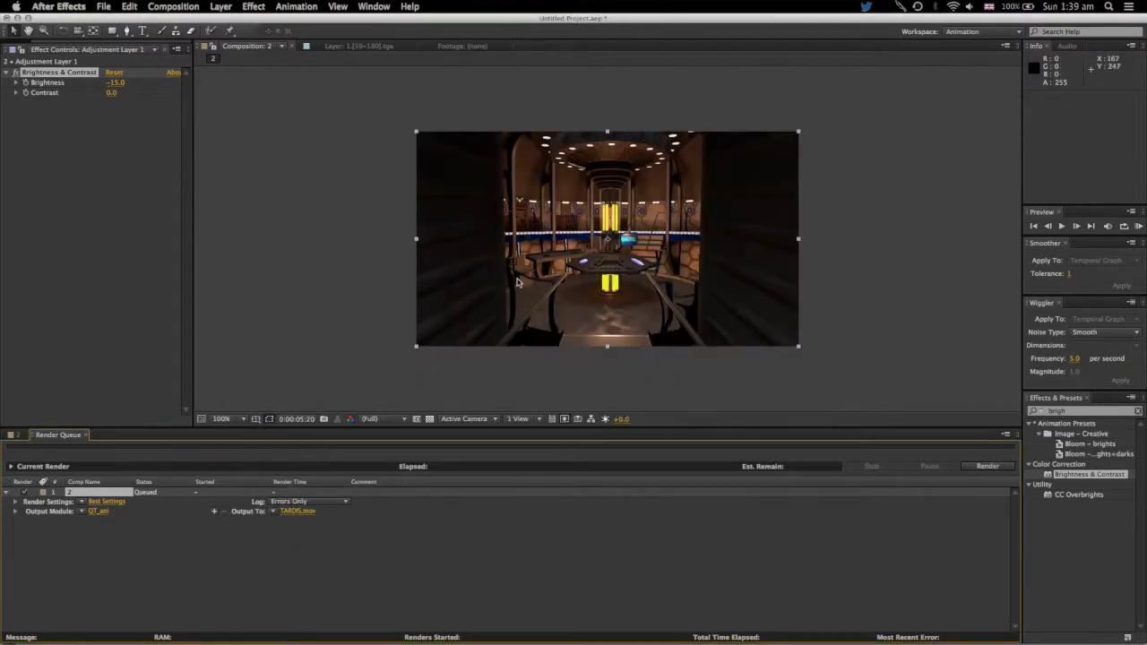
pyautogui.click(986, 466)
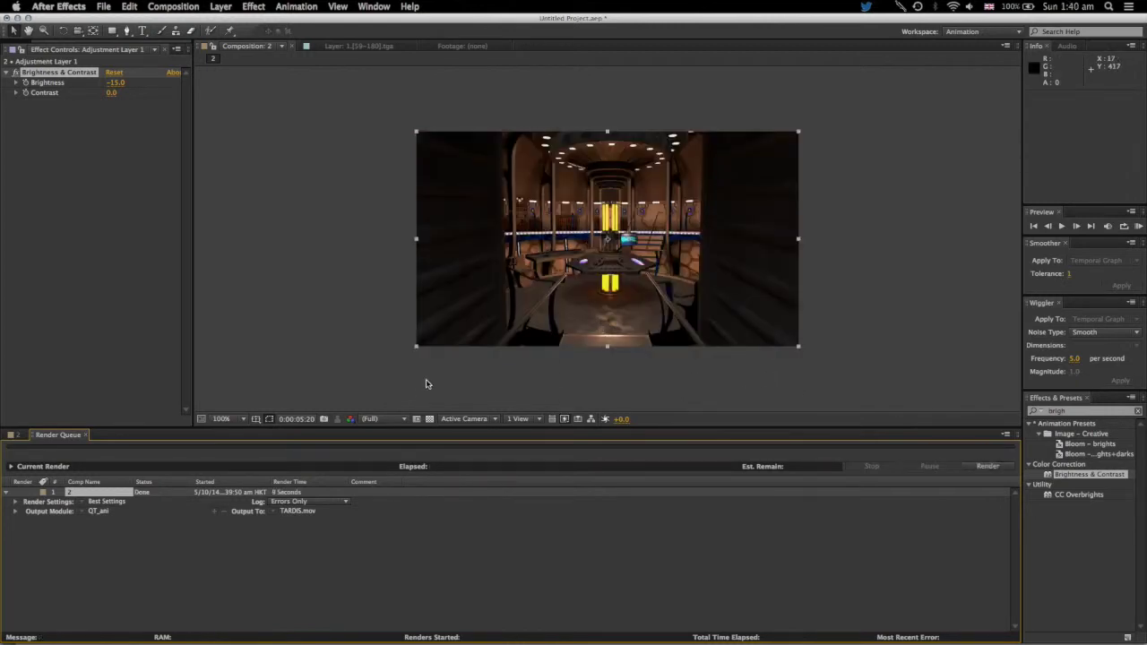
pyautogui.moveTo(573, 641)
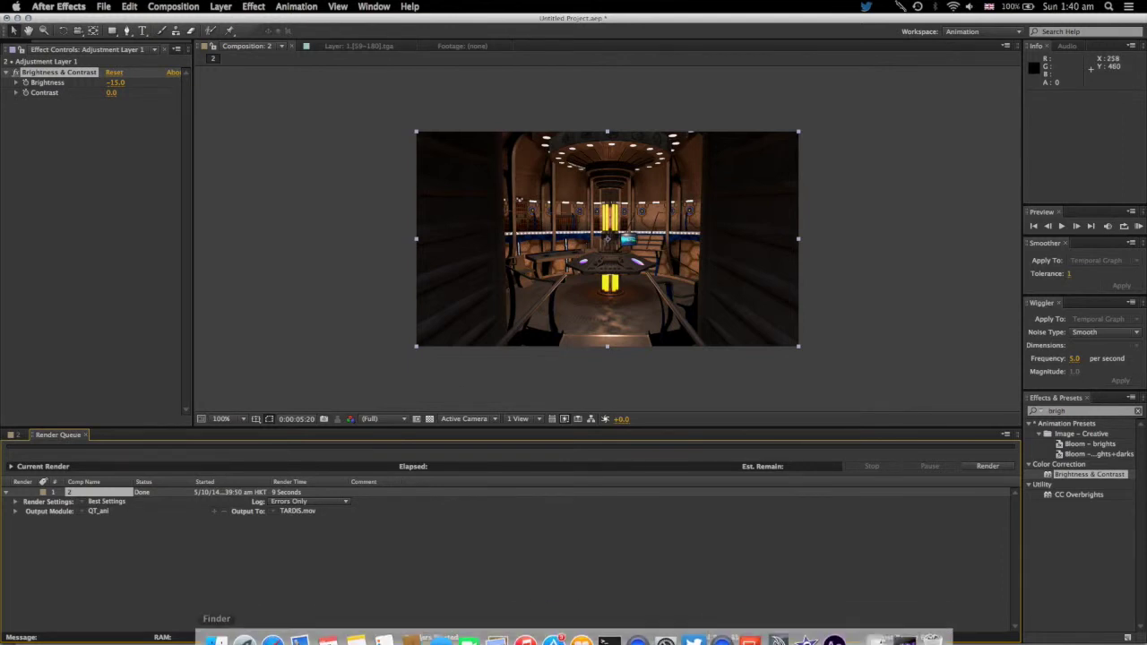
# Open the rendered TARDIS.mov from the DATA drive in Finder.
pyautogui.click(215, 624)
pyautogui.click(198, 401)
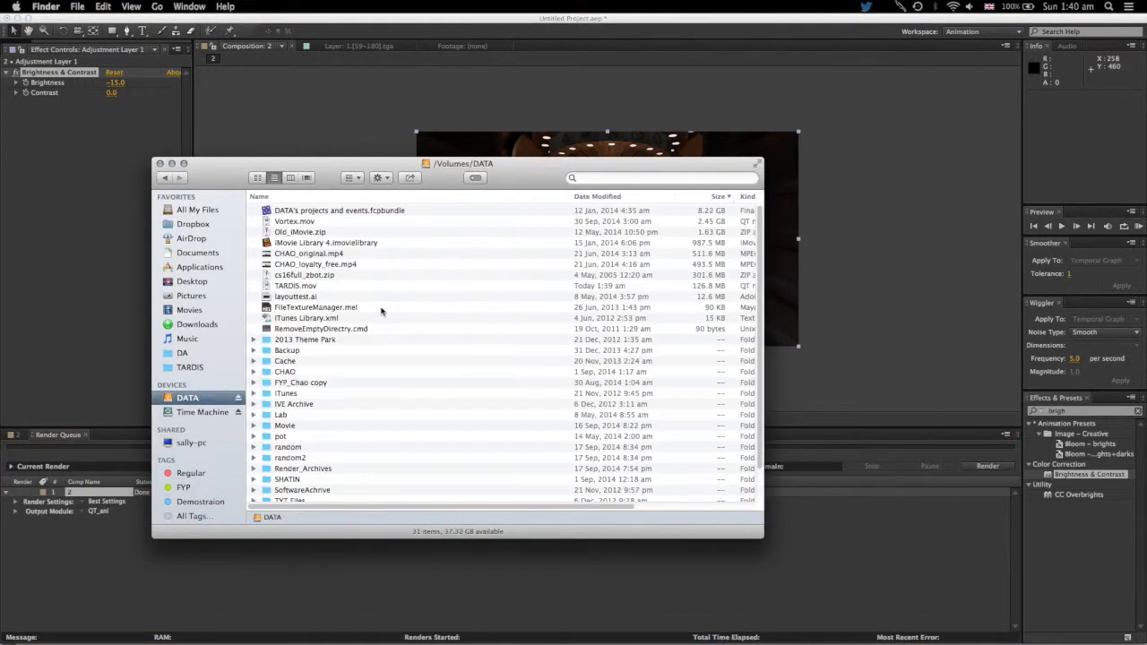
pyautogui.press('t')
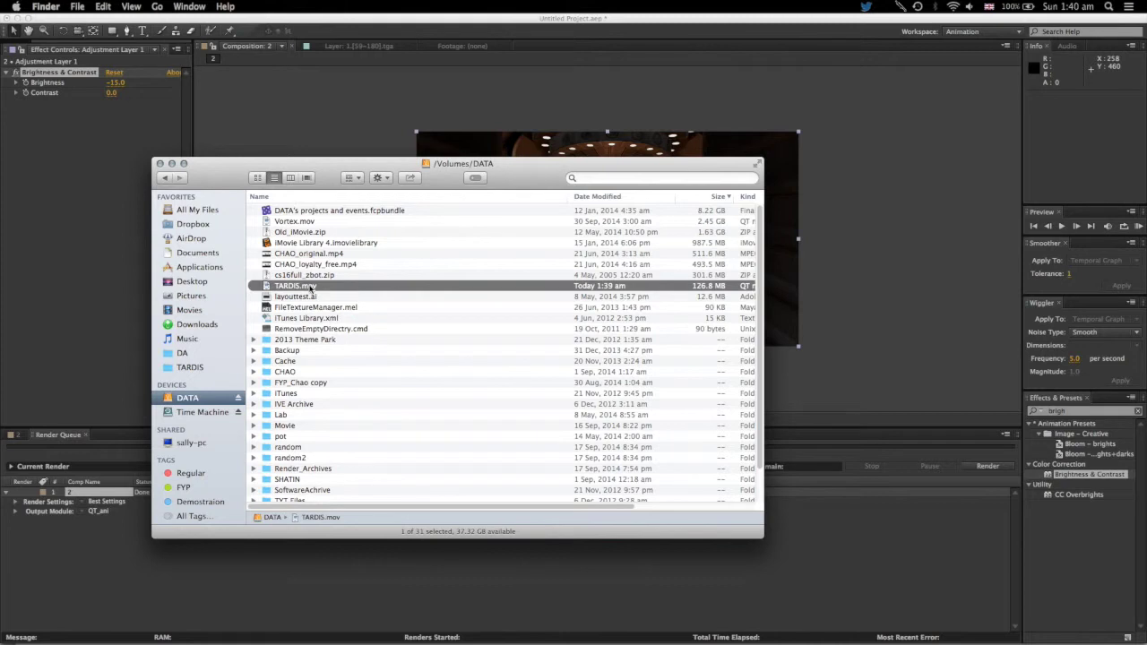
pyautogui.press('space')
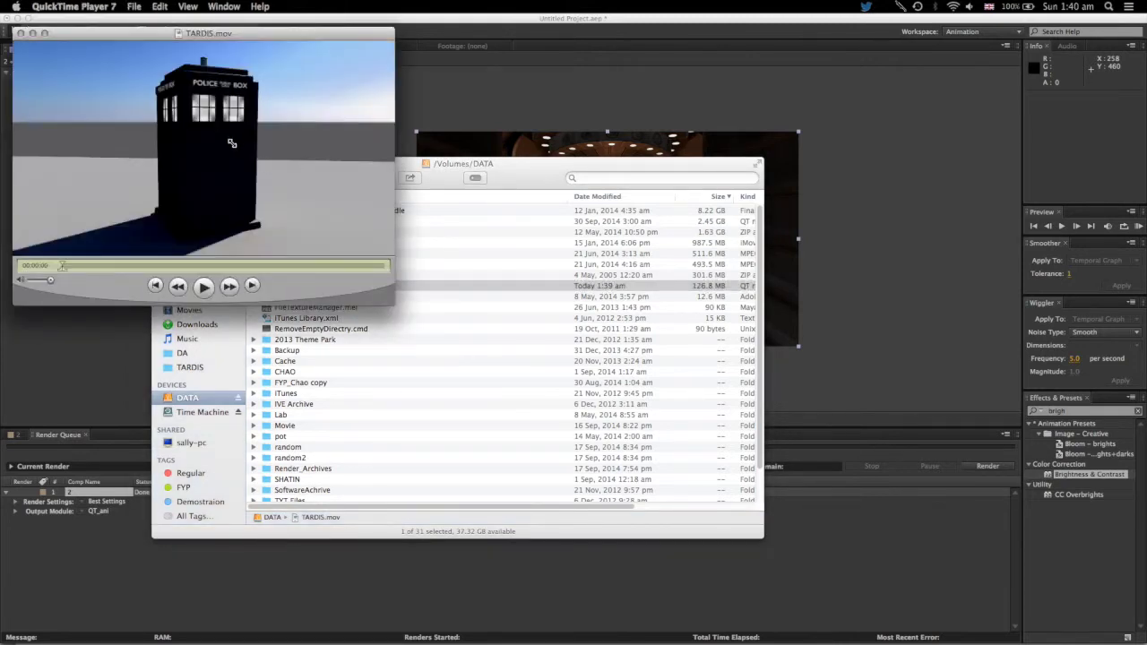
# Move the TARDIS.mov QuickTime window to a clearer spot while it plays.
pyautogui.moveTo(247, 38); pyautogui.dragTo(301, 144)
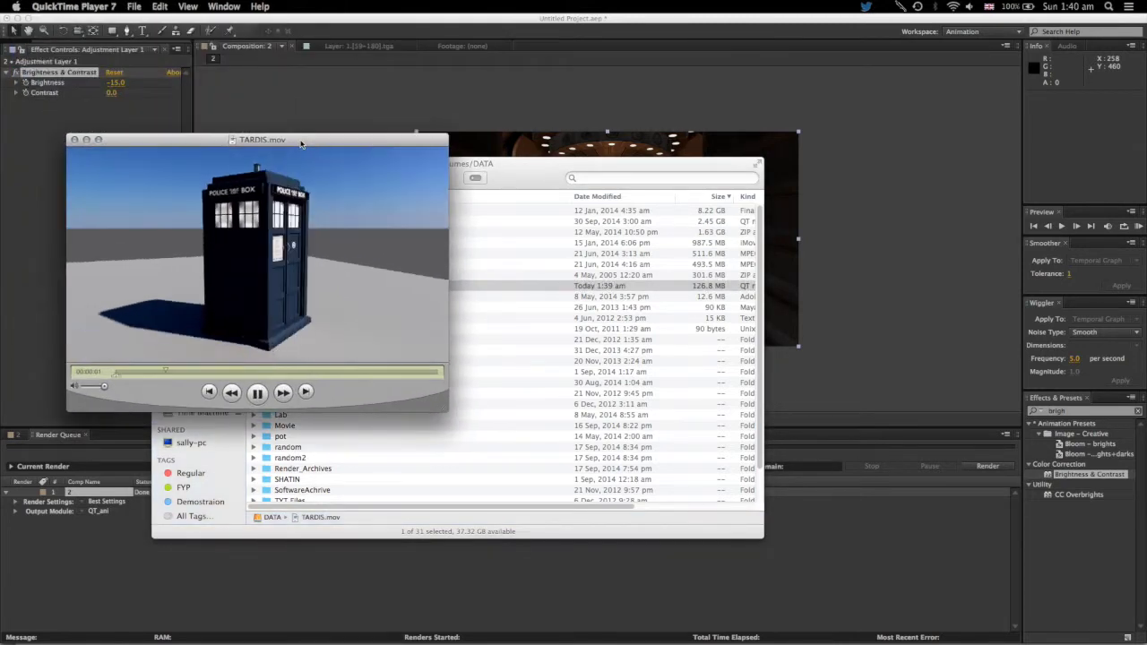